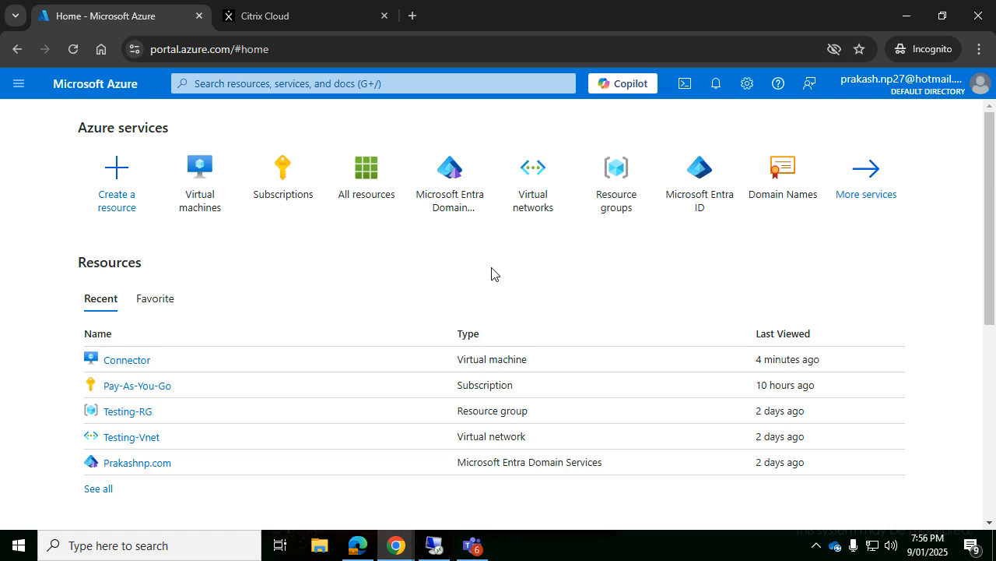
Step: Open the Connector VM from Azure Virtual machines and switch to its Remote Desktop session
left_click(204, 185)
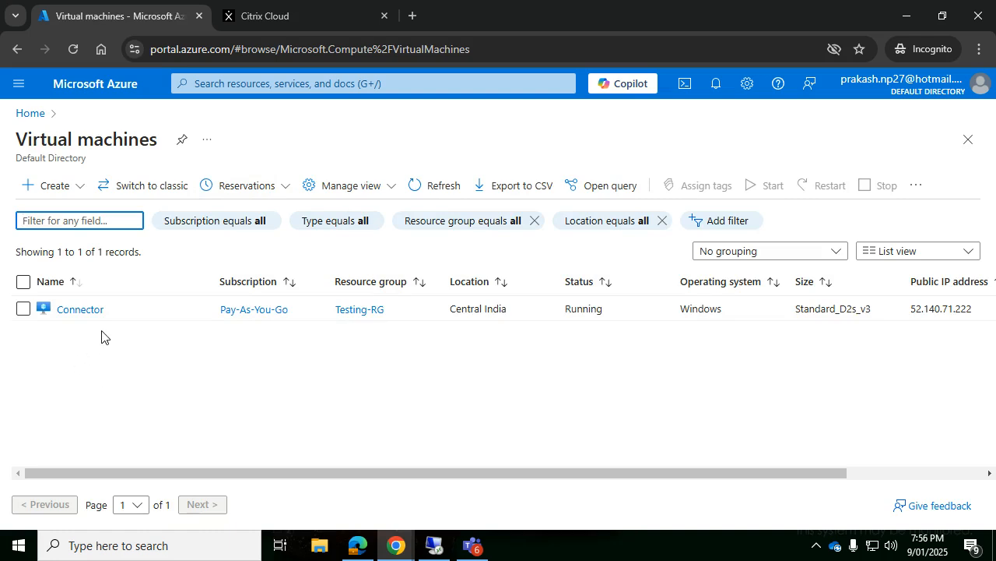
left_click(74, 313)
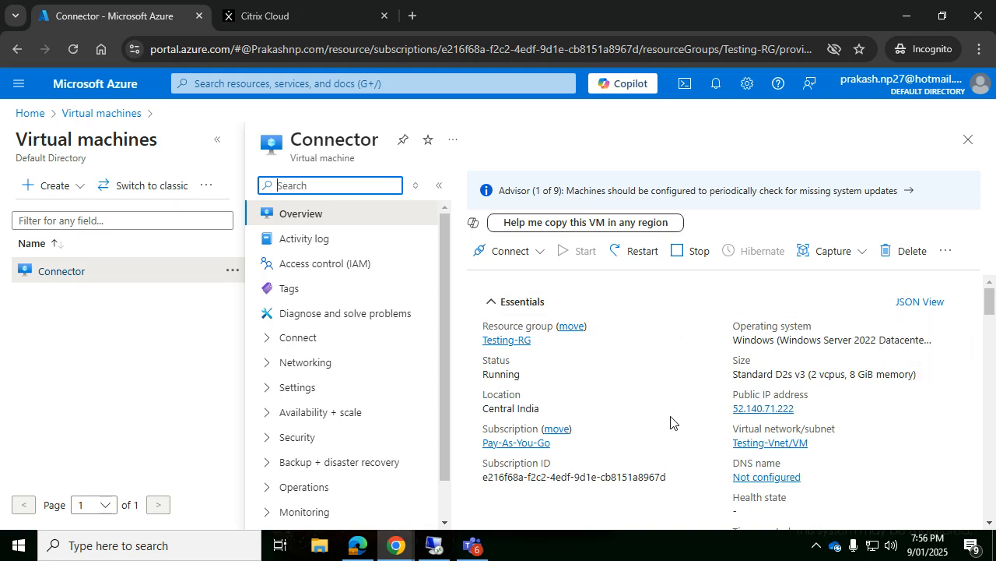
left_click(436, 546)
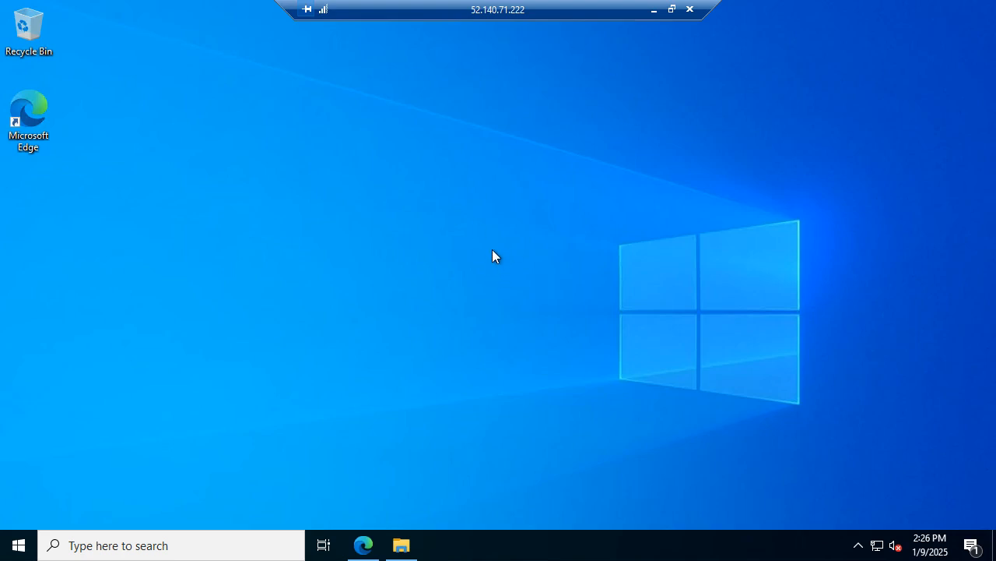
Step: In the VM's Edge browser, go from the Citrix Cloud menu to Resource Locations
left_click(360, 547)
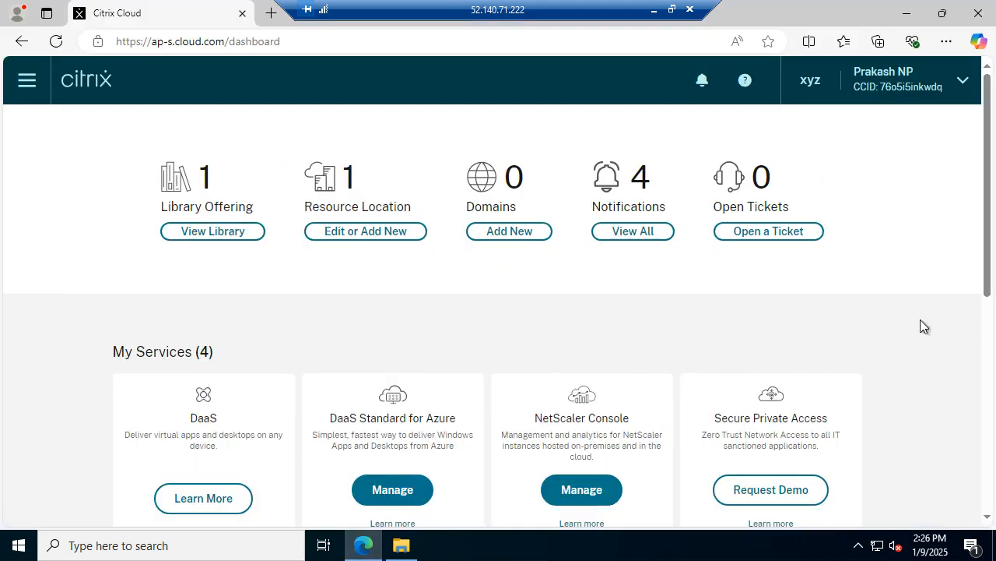
left_click(27, 84)
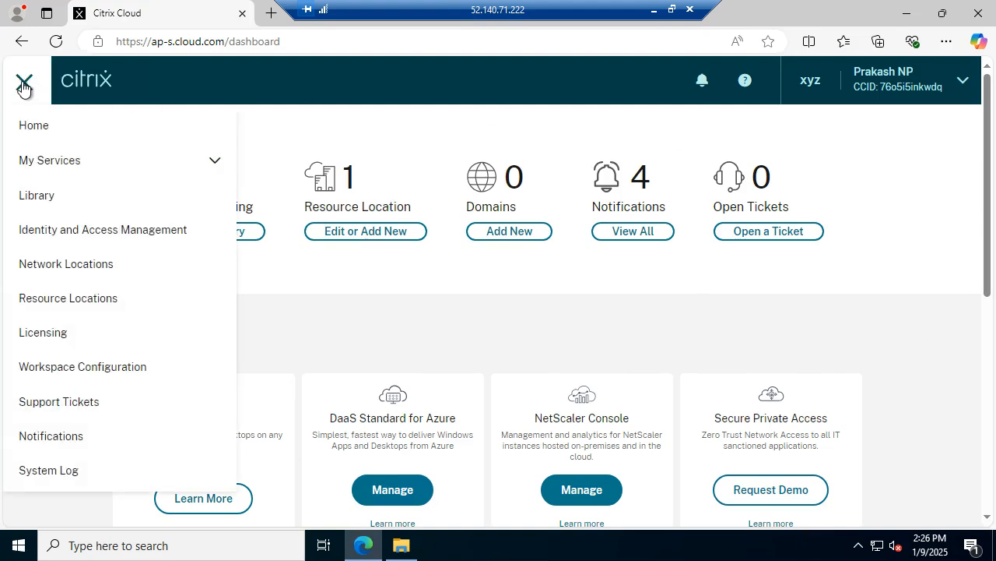
left_click(107, 302)
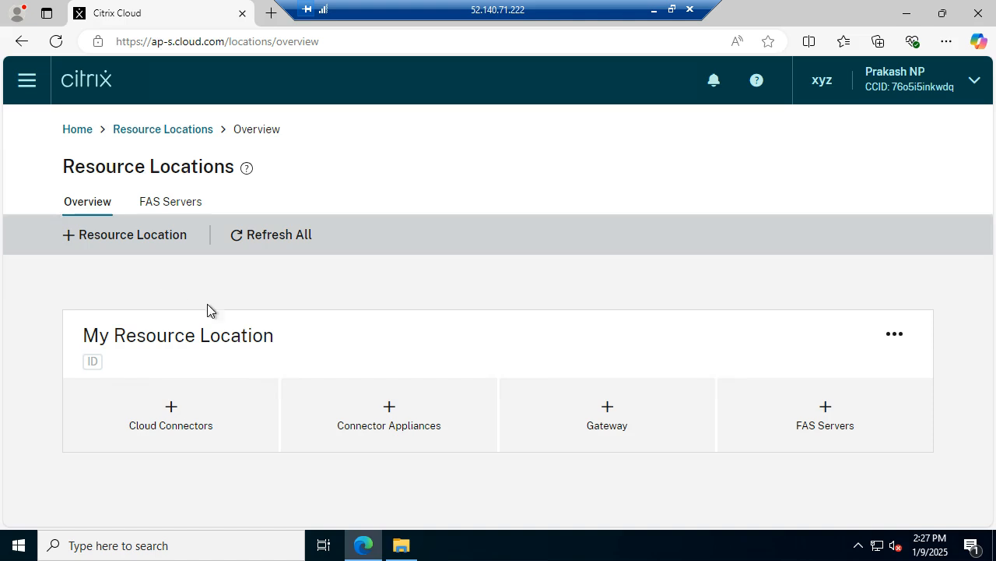
Step: Download the Cloud Connector installer for My Resource Location and run cwcconnector from Downloads
left_click(171, 415)
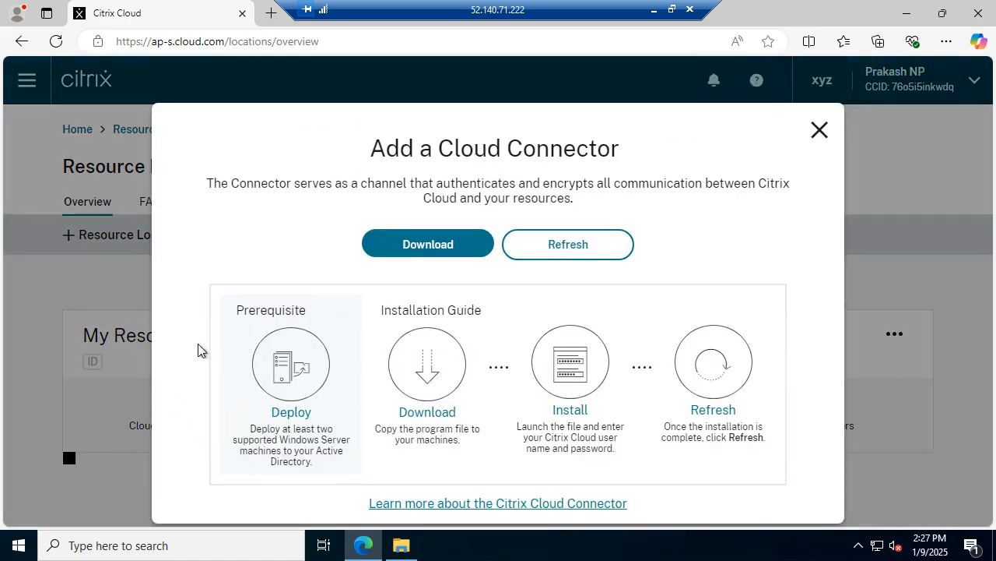
left_click(436, 247)
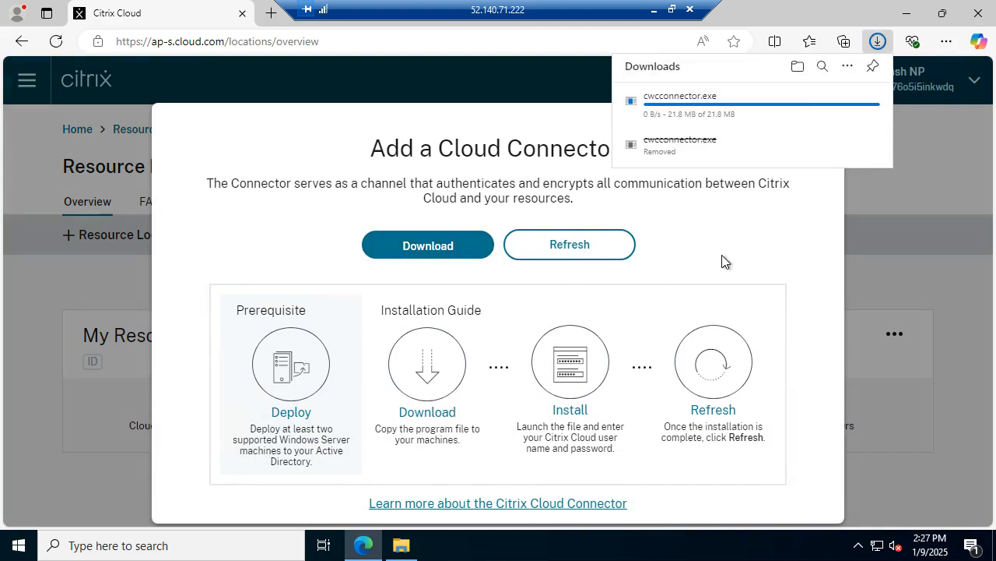
left_click(799, 67)
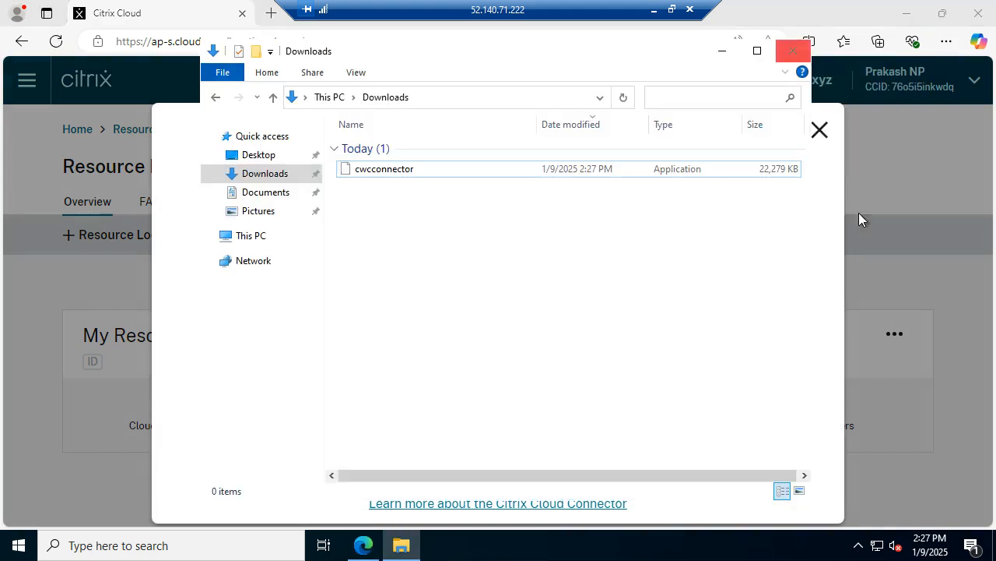
left_click(380, 170)
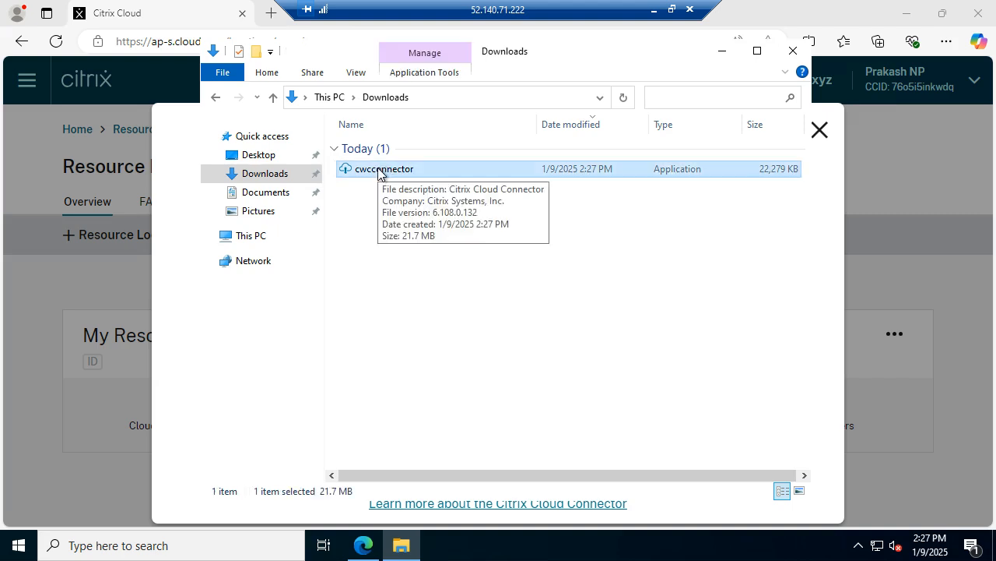
double_click(380, 170)
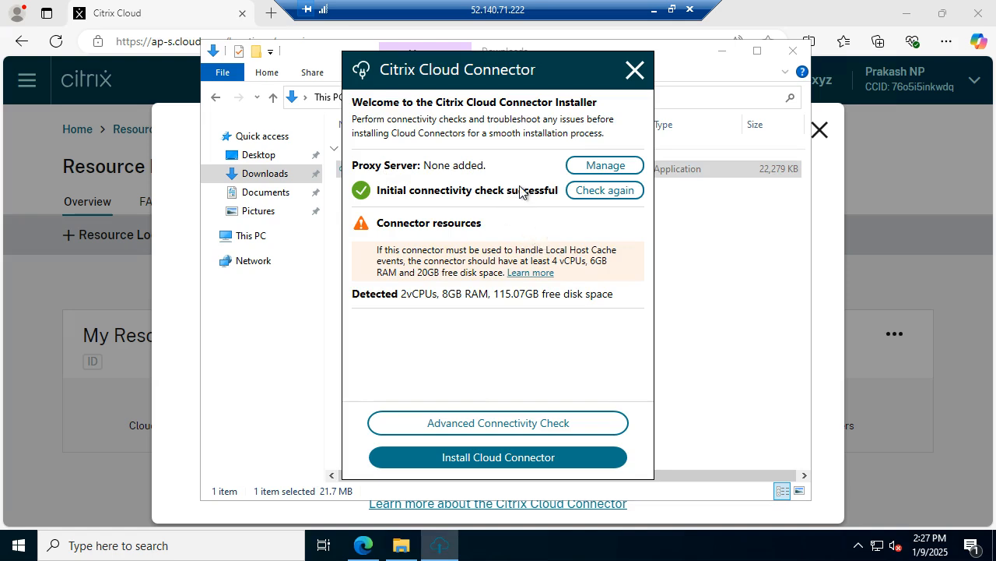
Step: Begin installing the Cloud Connector with Sign in and Install, then close the error tab
left_click(497, 459)
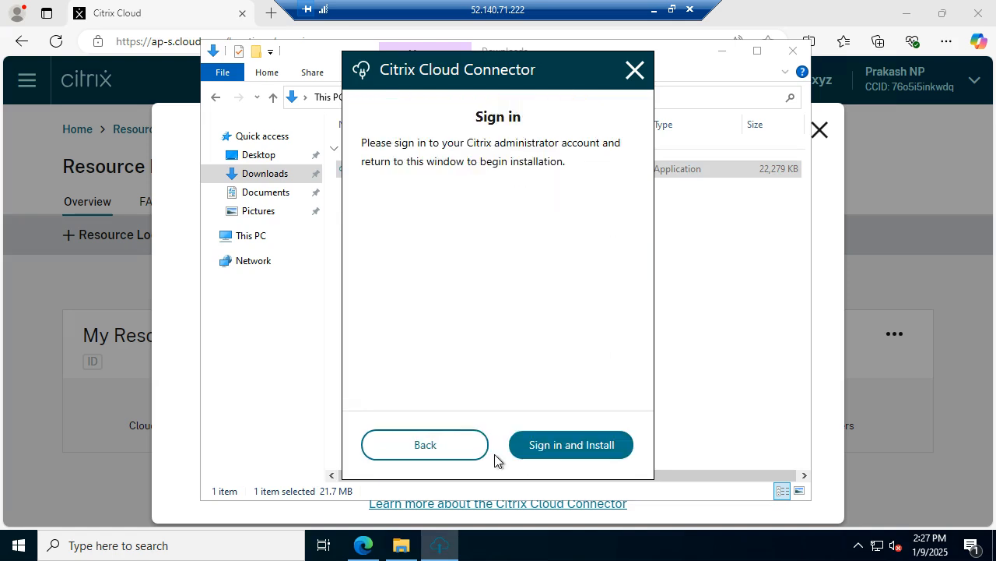
left_click(555, 444)
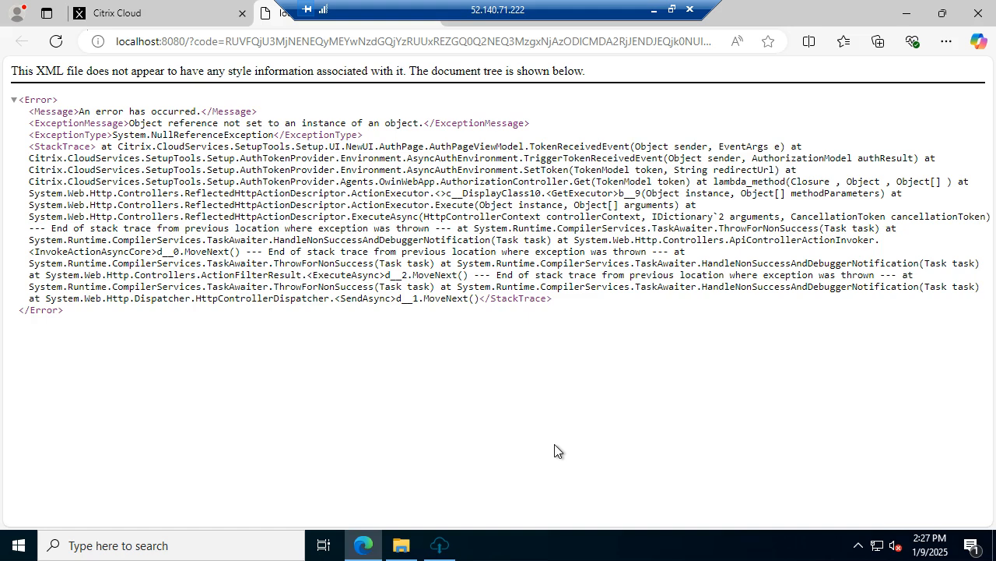
right_click(271, 15)
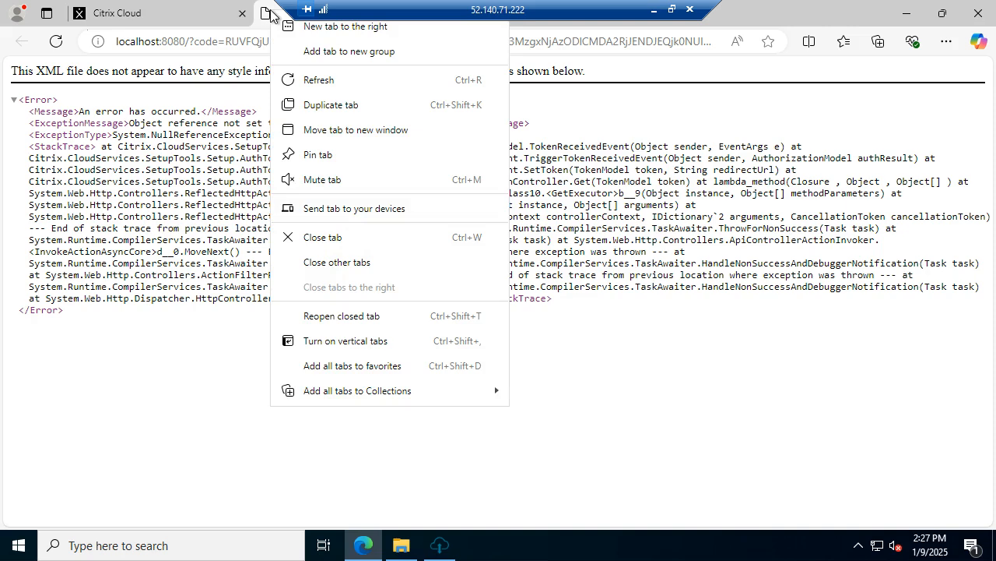
left_click(333, 236)
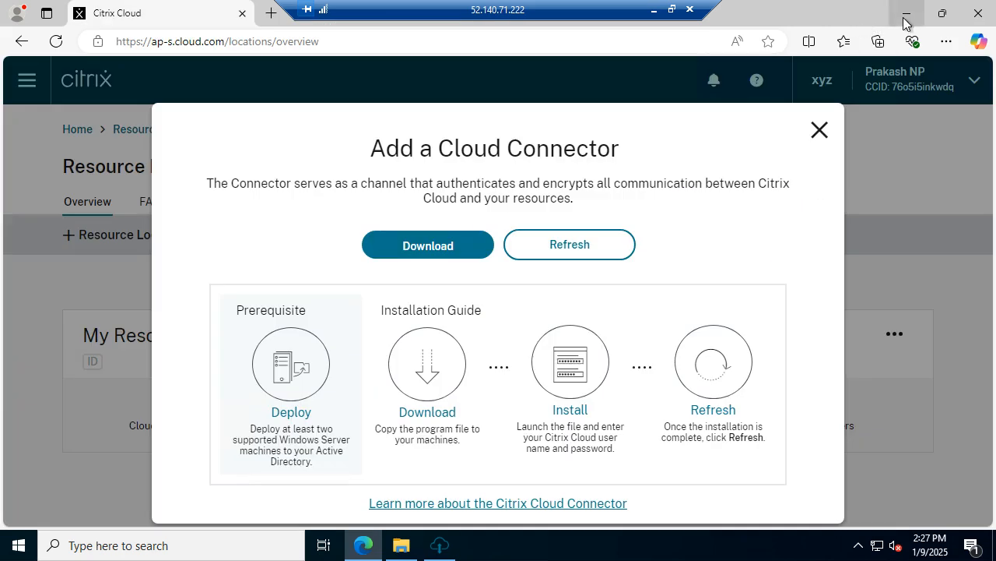
Step: Return to the installer, go back, and retry Sign in and Install
left_click(905, 17)
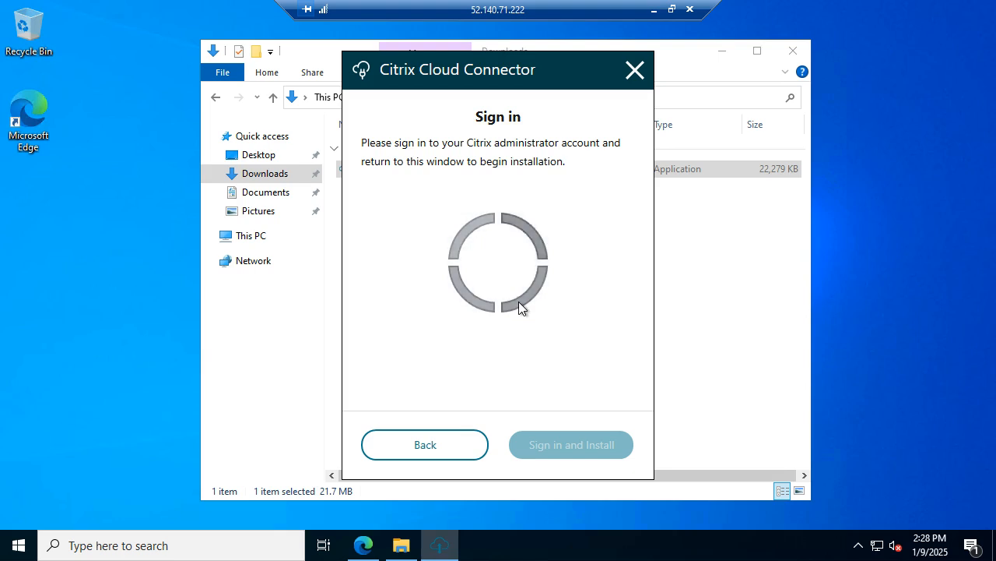
left_click(450, 450)
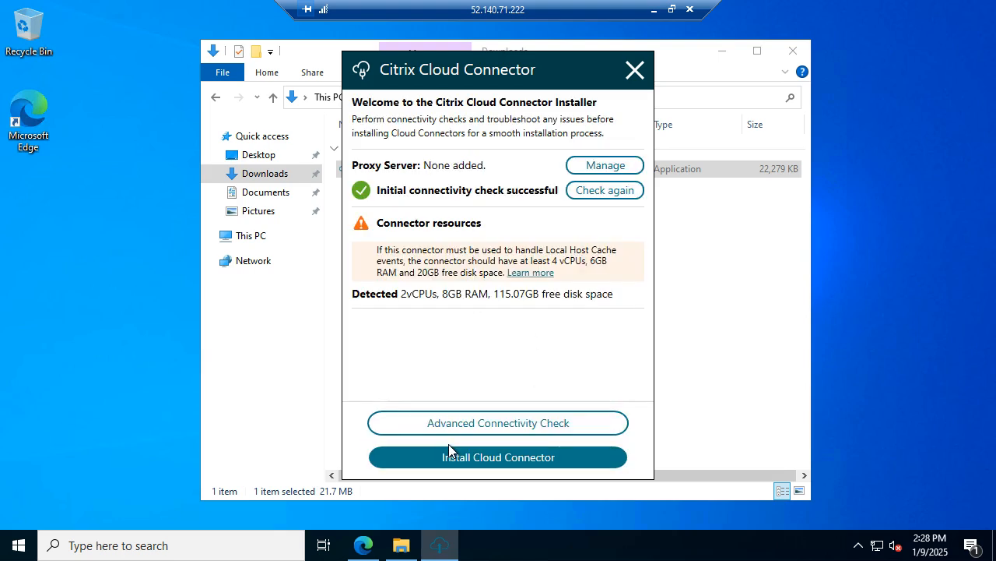
left_click(518, 464)
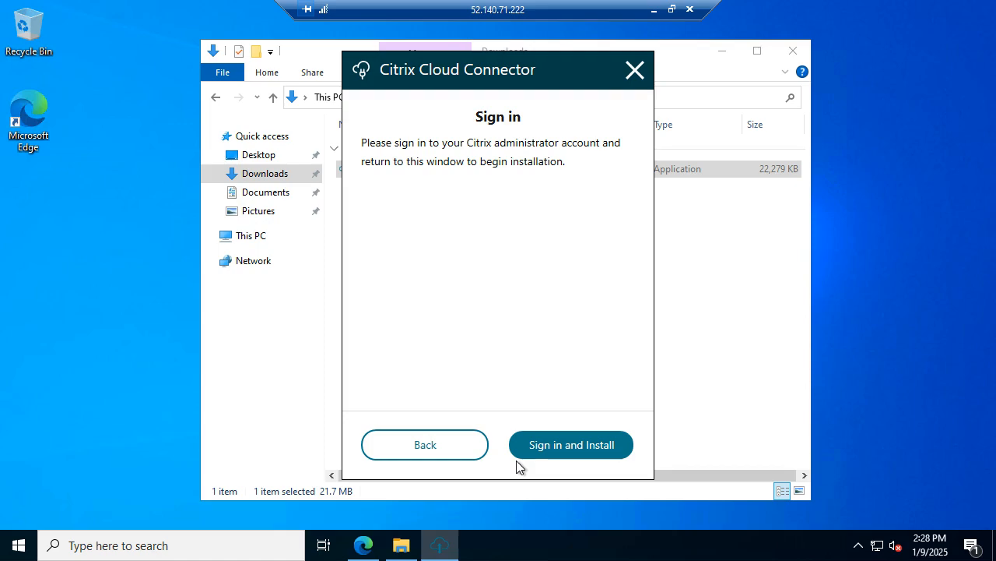
left_click(566, 445)
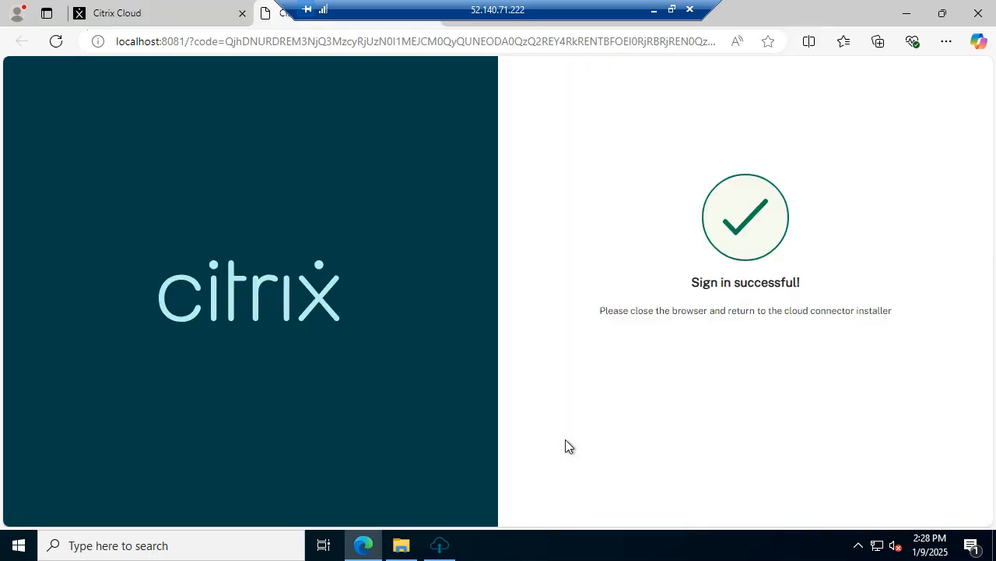
Step: Keep the browser minimized while the Cloud Connector installs and its connectivity test starts
left_click(910, 18)
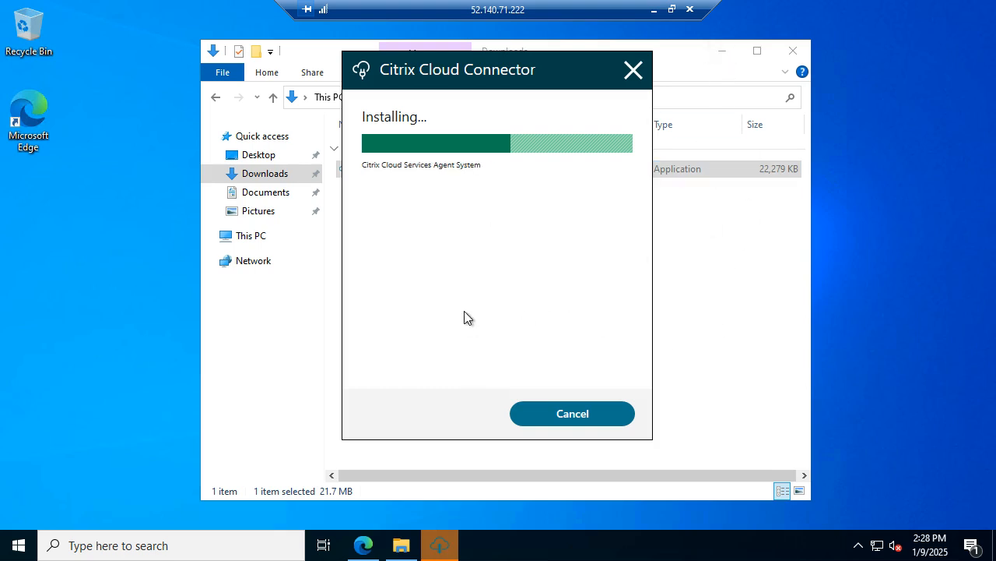
left_click(365, 543)
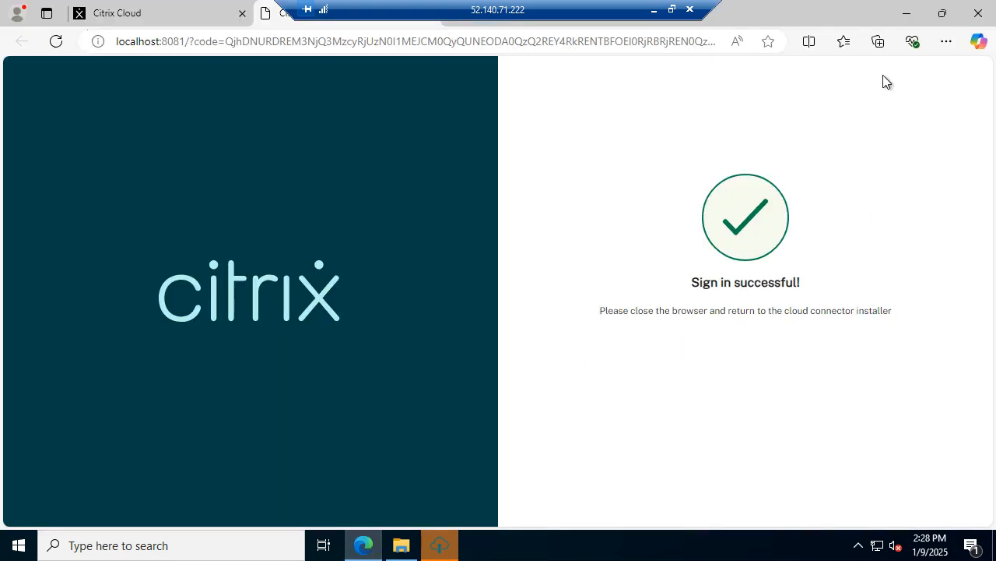
left_click(906, 13)
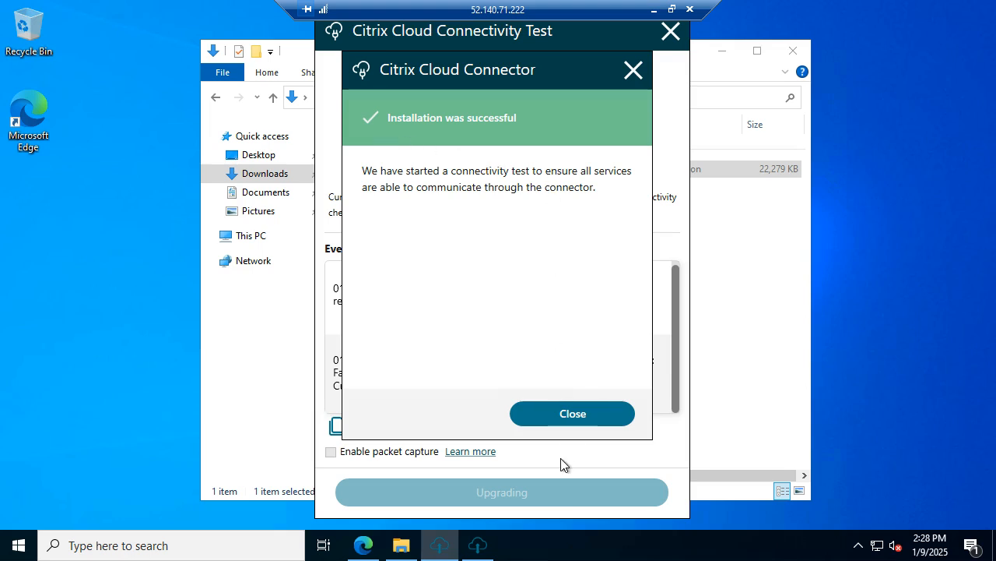
Step: Close the 'Installation was successful' dialog and the finished Connectivity Test window
left_click(591, 419)
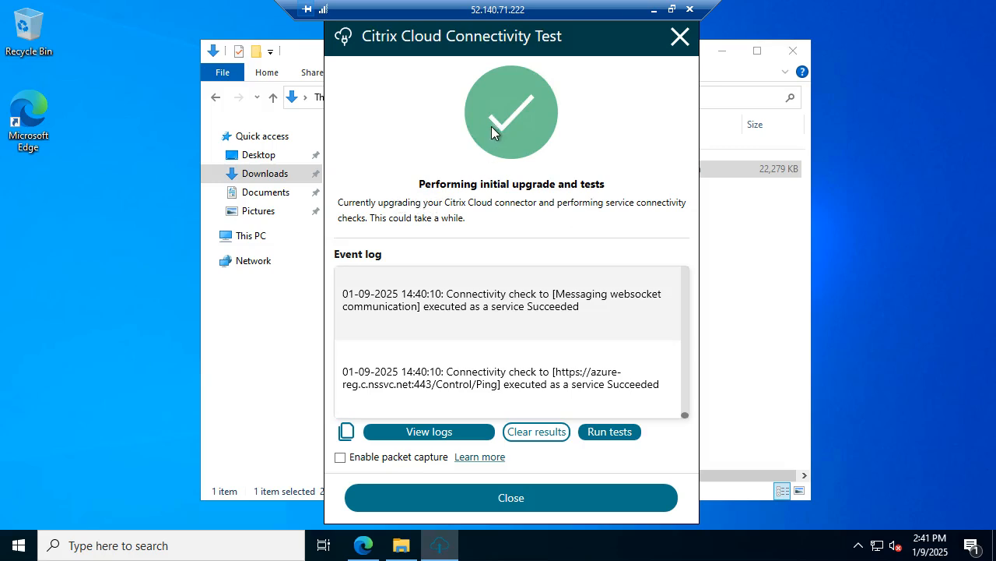
left_click(513, 498)
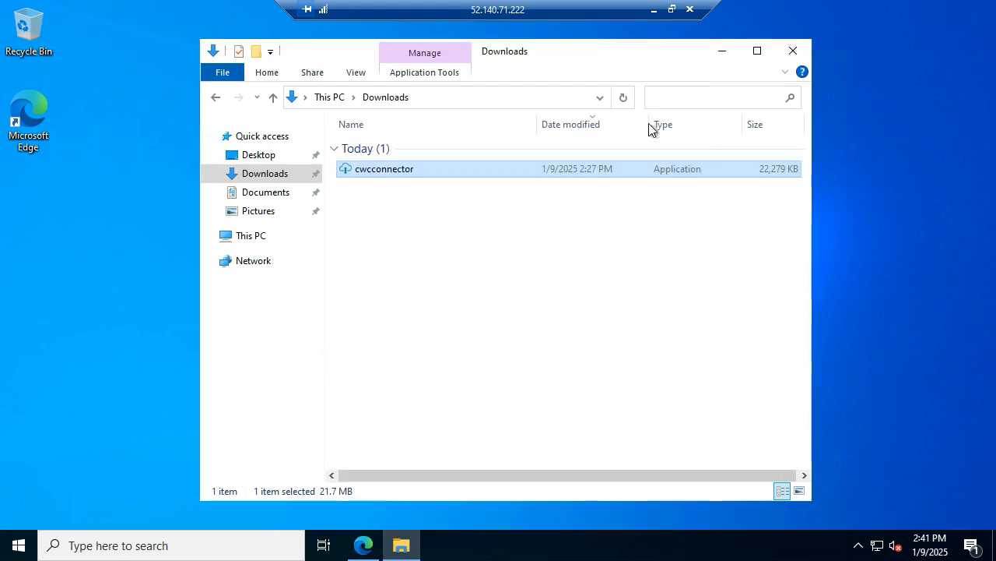
Step: Minimize Downloads and rerun Citrix Cloud Services Connectivity Test from the Start menu's Citrix folder
left_click(719, 52)
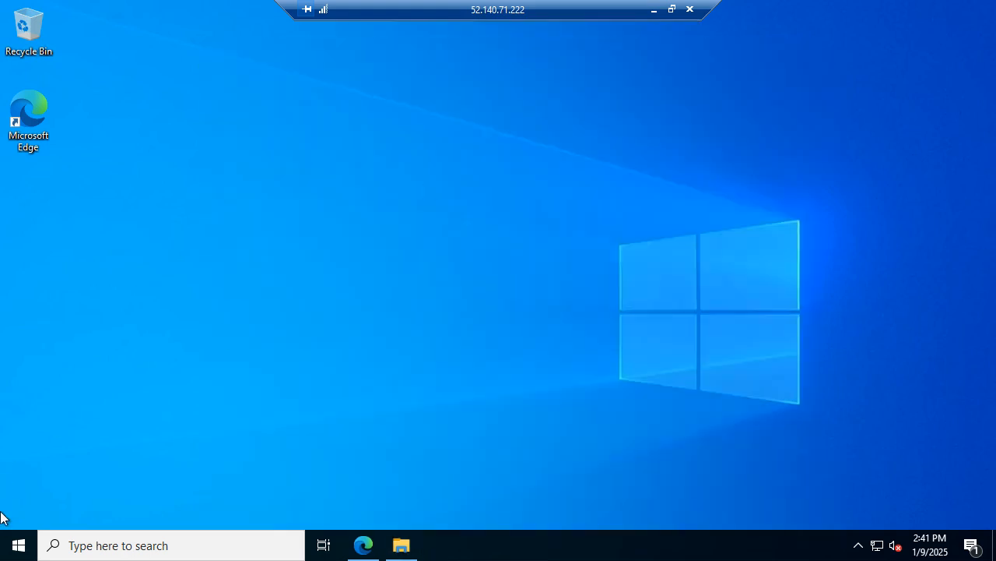
left_click(9, 551)
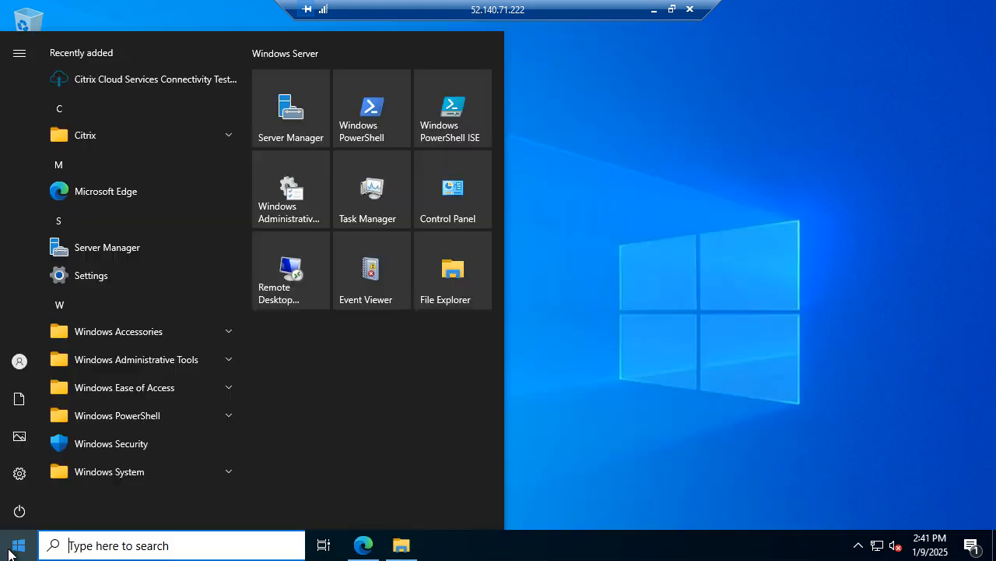
left_click(114, 135)
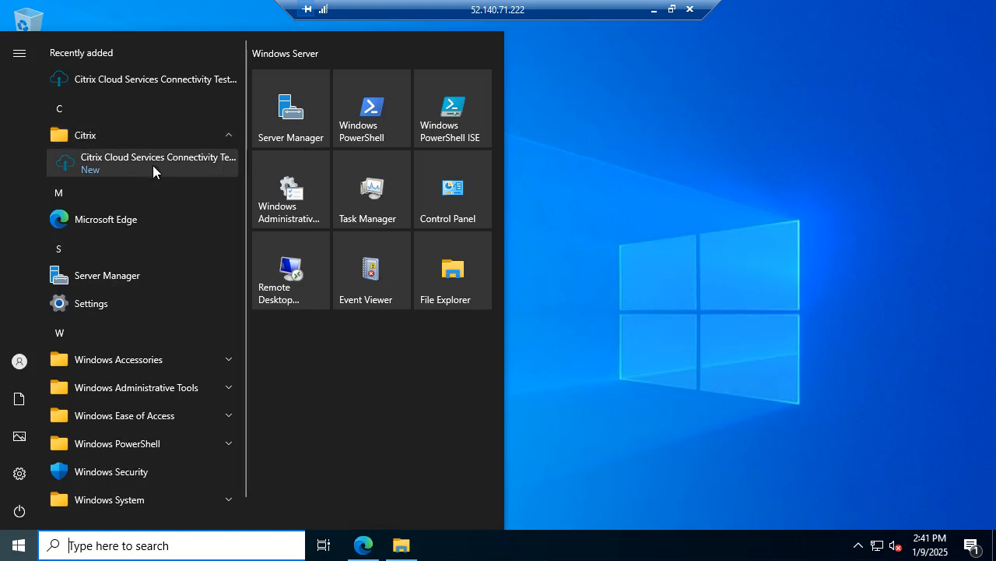
left_click(182, 158)
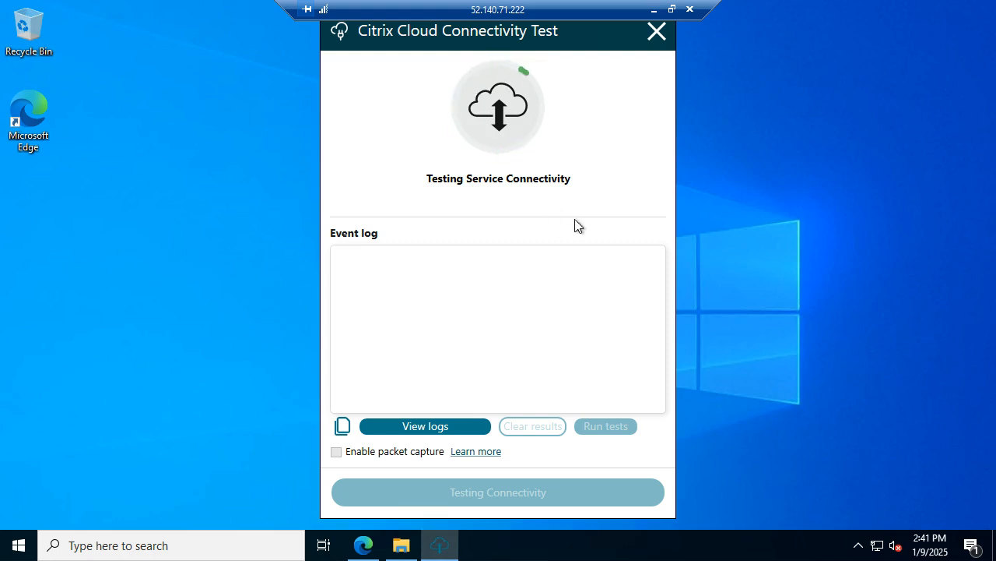
Step: Refresh Resource Locations in Citrix Cloud and verify the new connector under My Resource Location
left_click(363, 554)
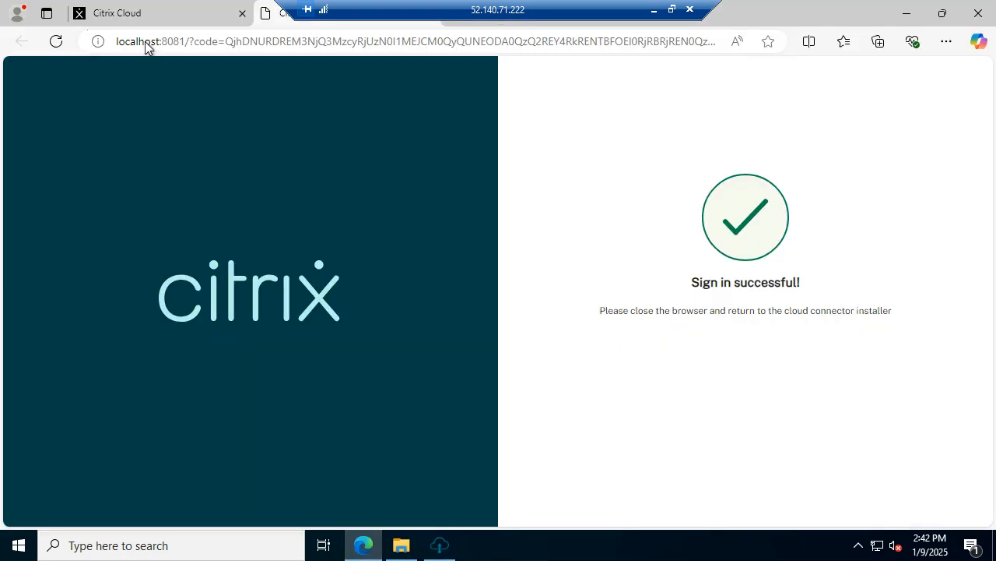
left_click(120, 17)
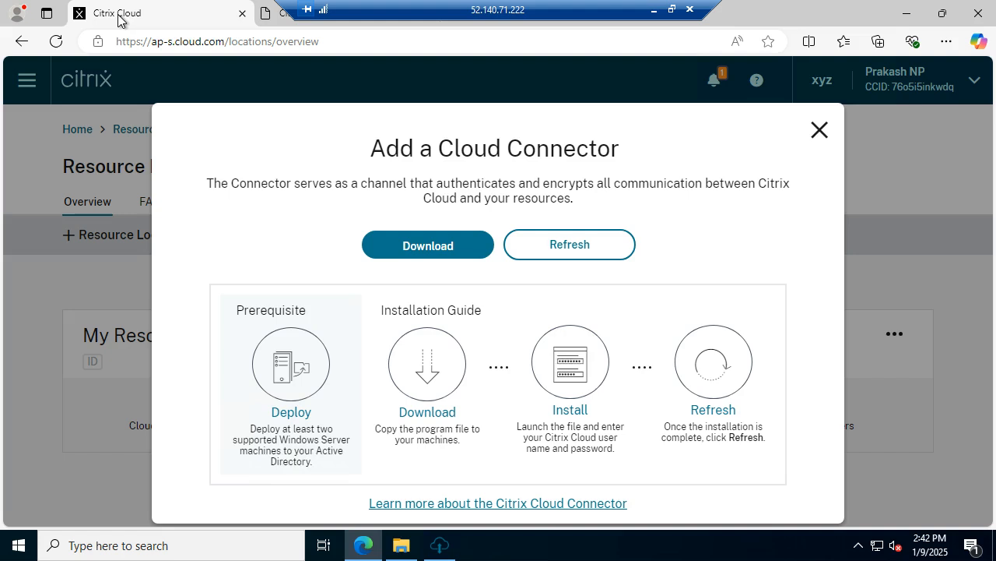
left_click(820, 134)
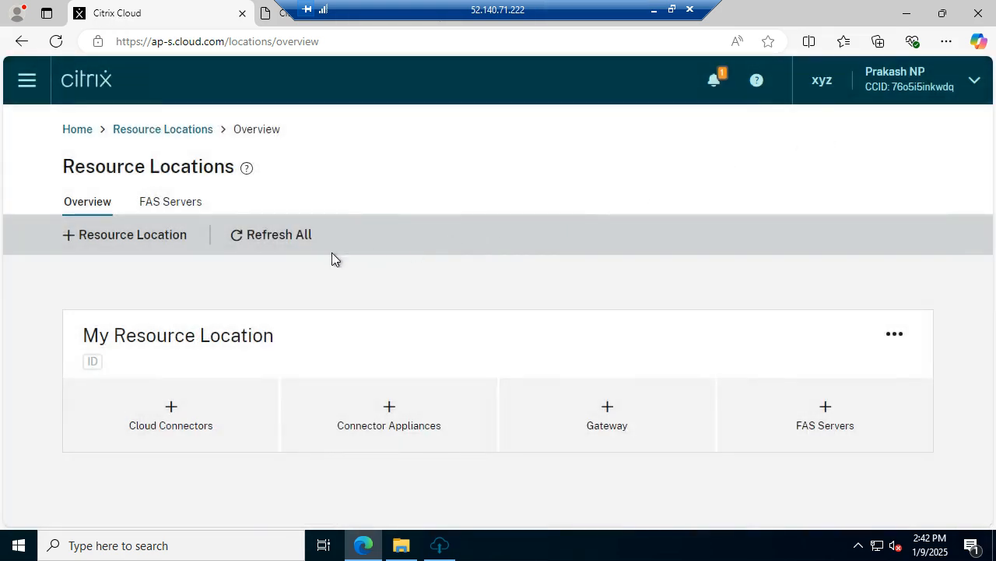
left_click(267, 232)
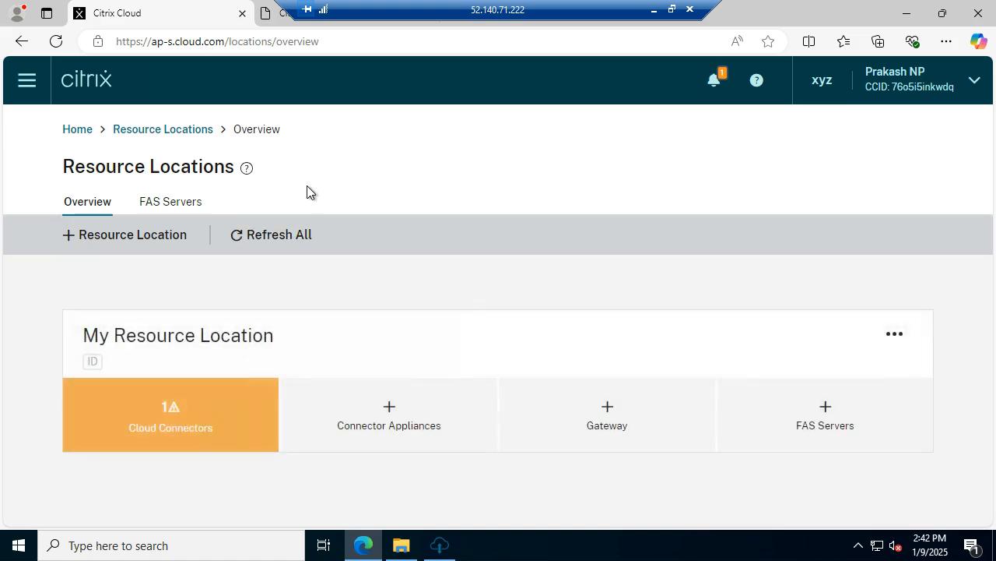
left_click(170, 429)
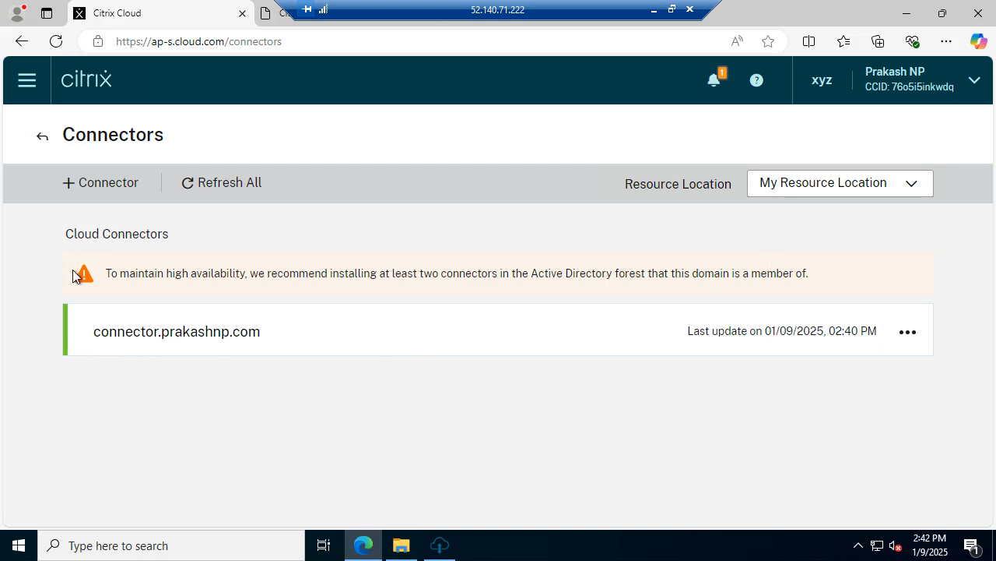
left_click(41, 137)
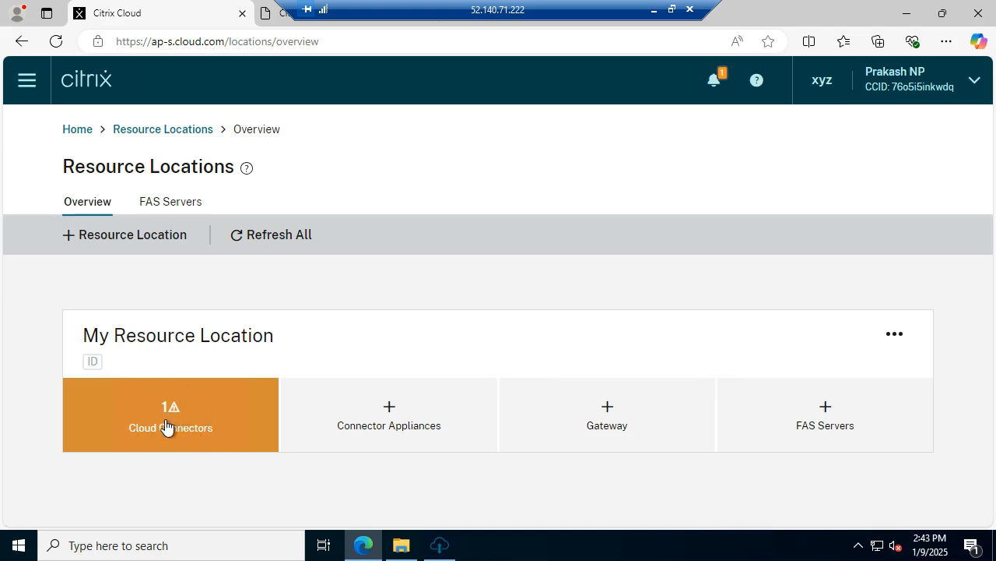
left_click(27, 84)
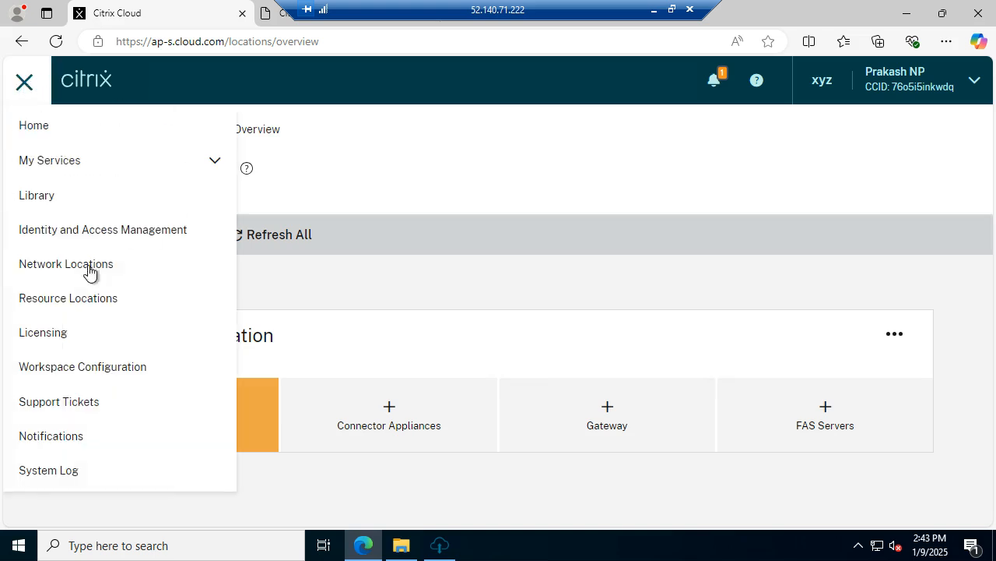
Step: Add an Azure Active Directory identity provider in Identity and Access Management, giving it the user's nickname
left_click(149, 236)
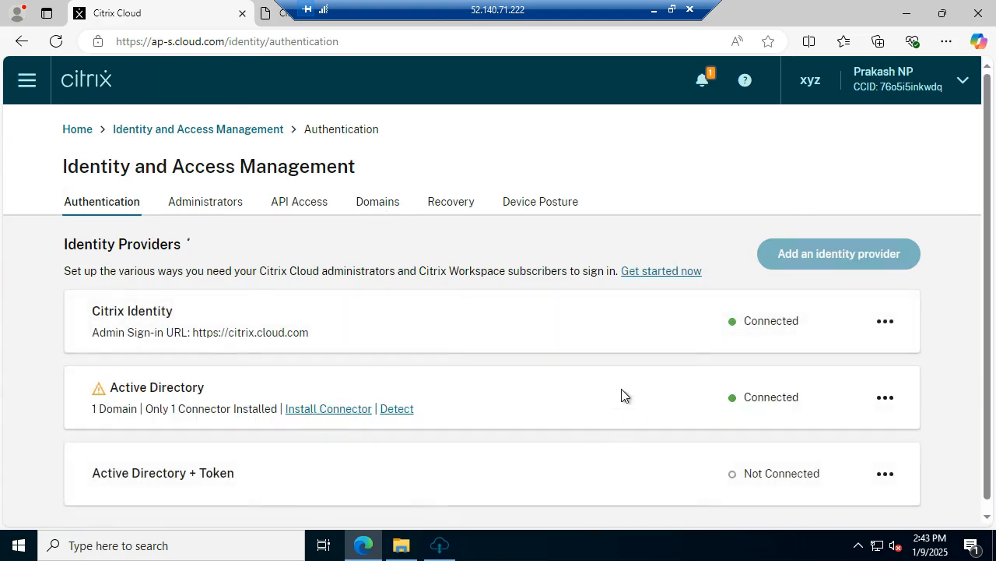
scroll(621, 389, "down", 1)
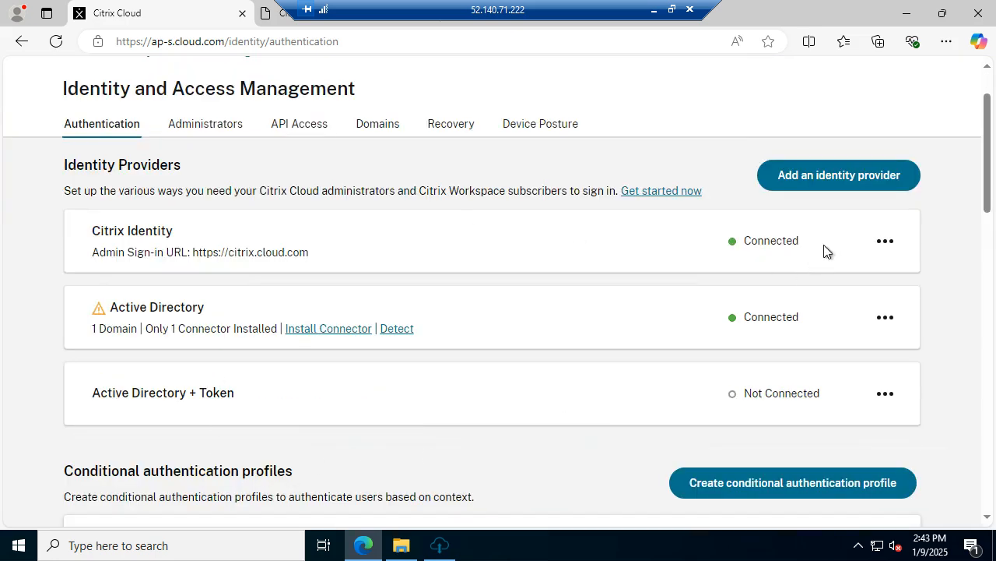
left_click(864, 179)
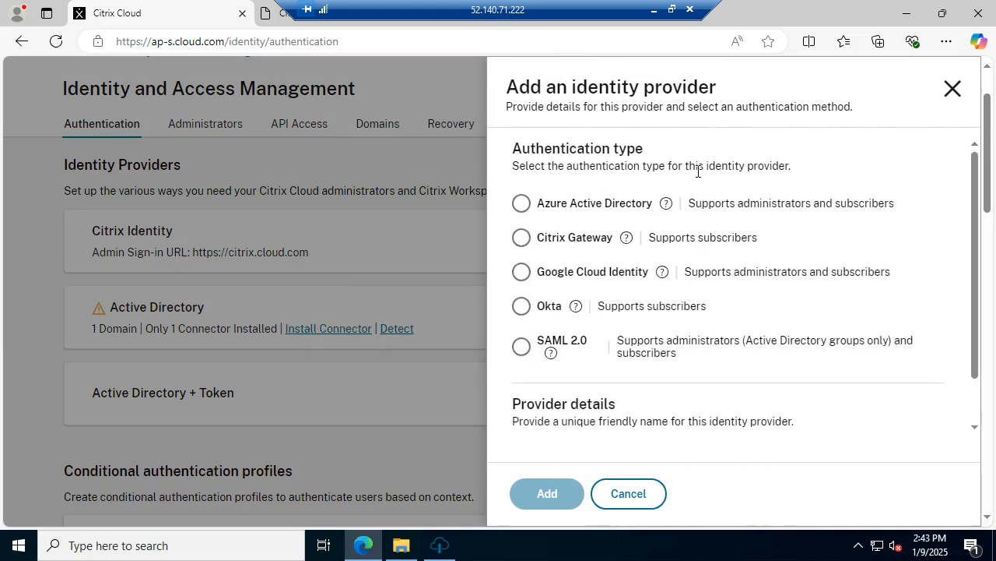
left_click(522, 204)
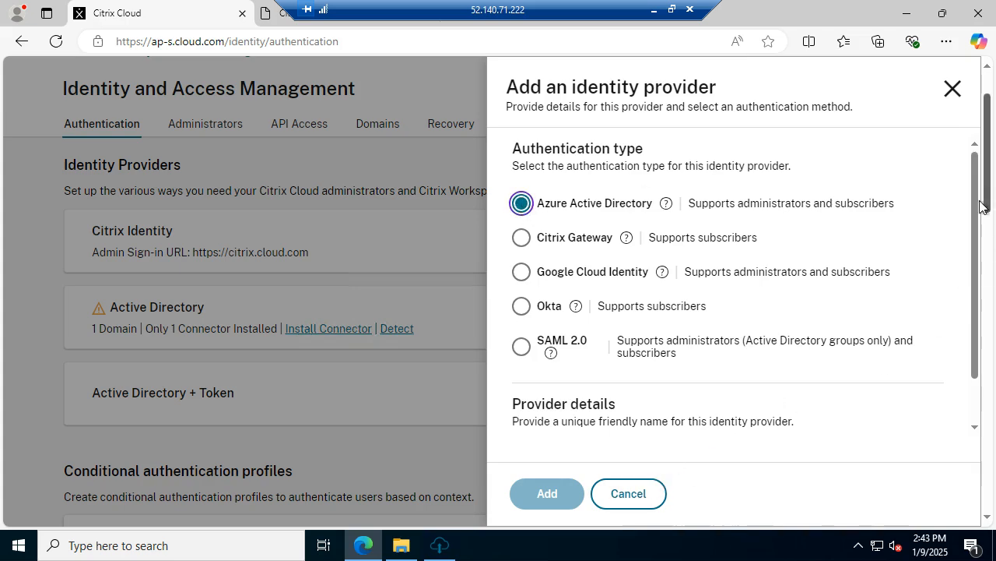
scroll(961, 257, "down", 5)
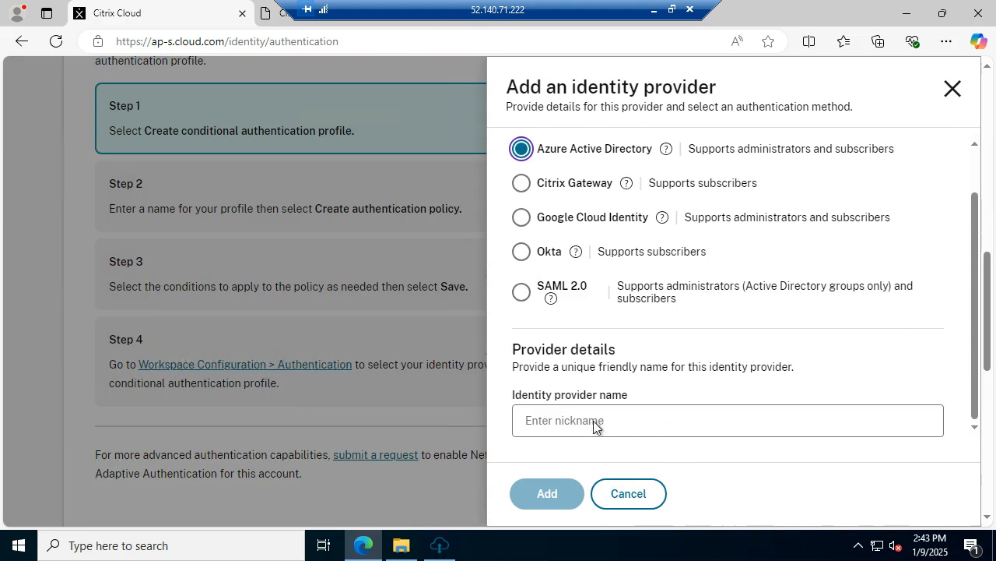
left_click(593, 420)
type("Prakash")
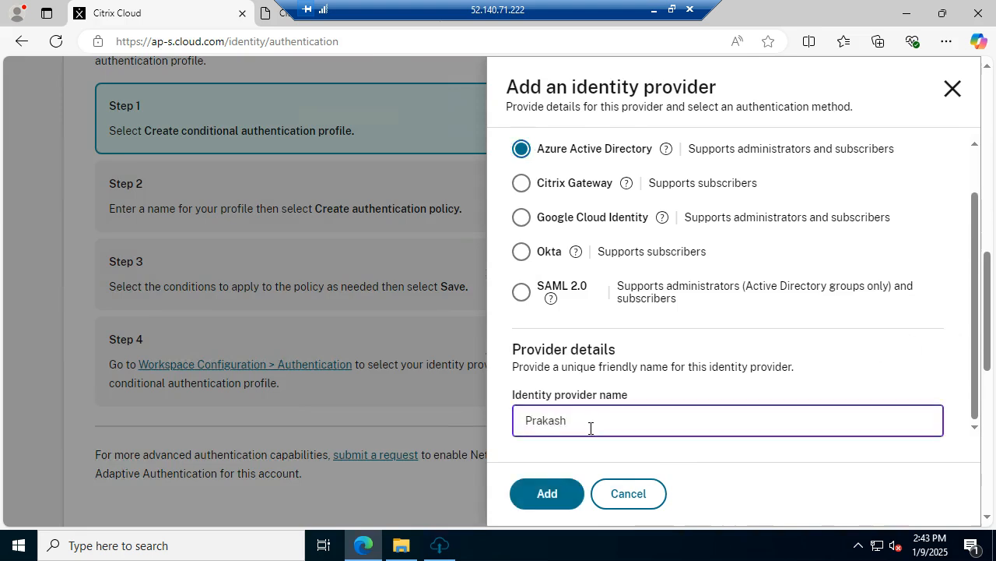
left_click(550, 486)
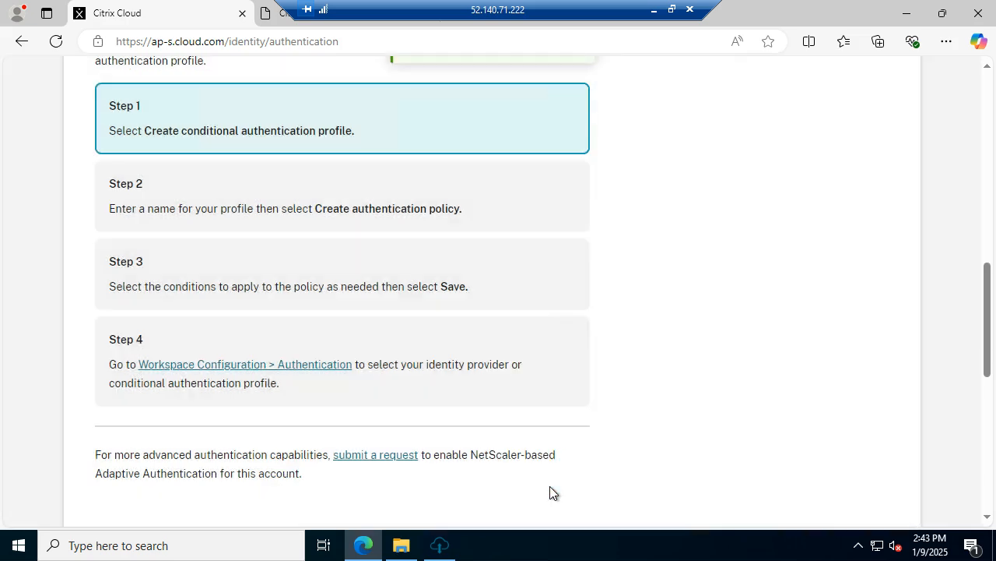
scroll(733, 340, "up", 7)
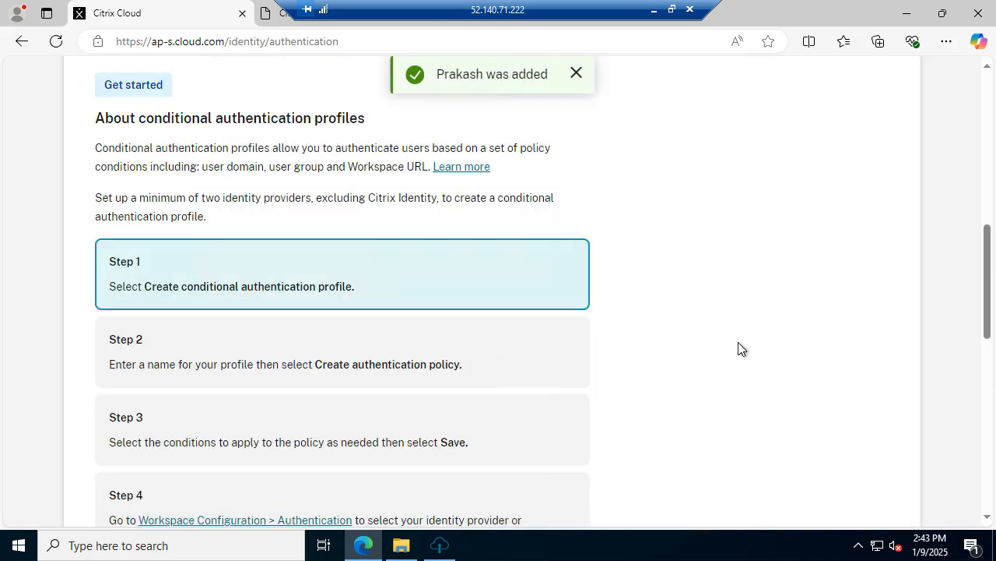
scroll(668, 360, "up", 1)
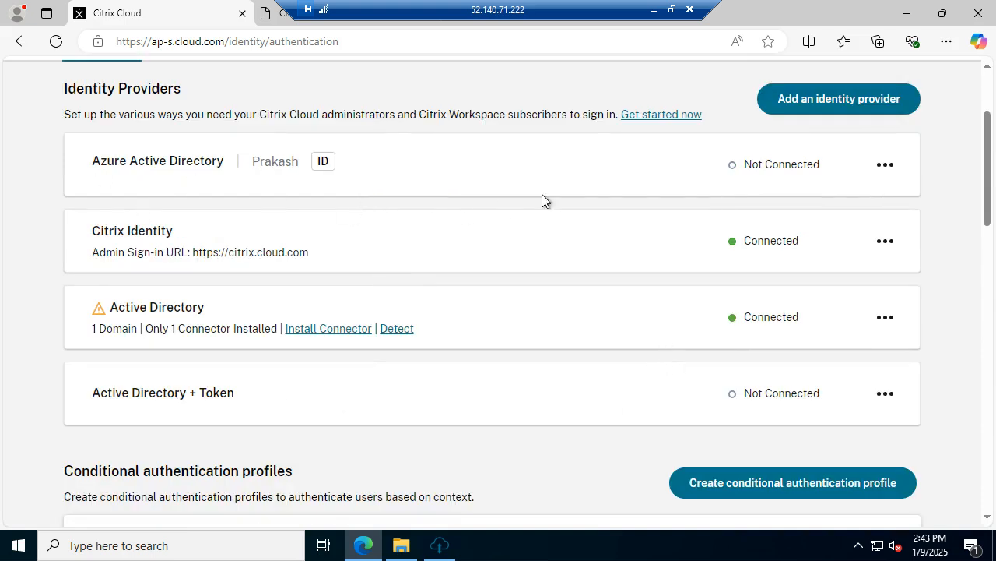
Step: Connect the Azure AD provider, confirming a custom sign-in URL based on the user's name
left_click(885, 166)
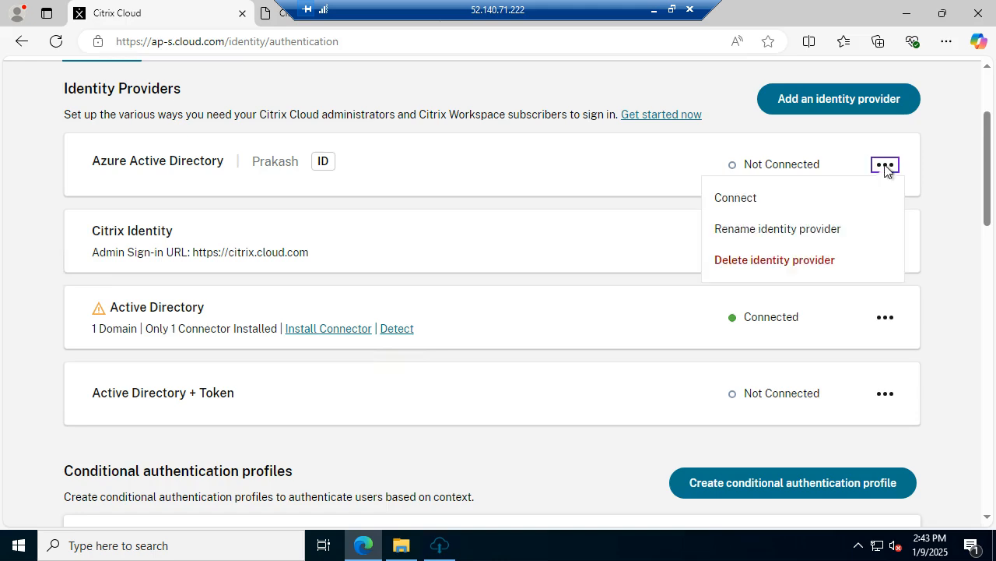
left_click(738, 198)
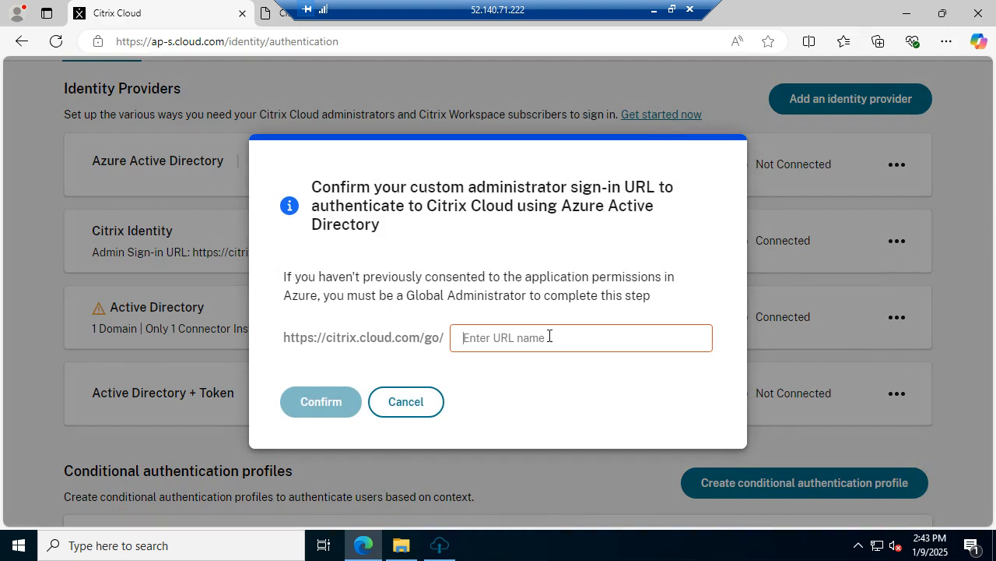
type("Prakash")
key("Return")
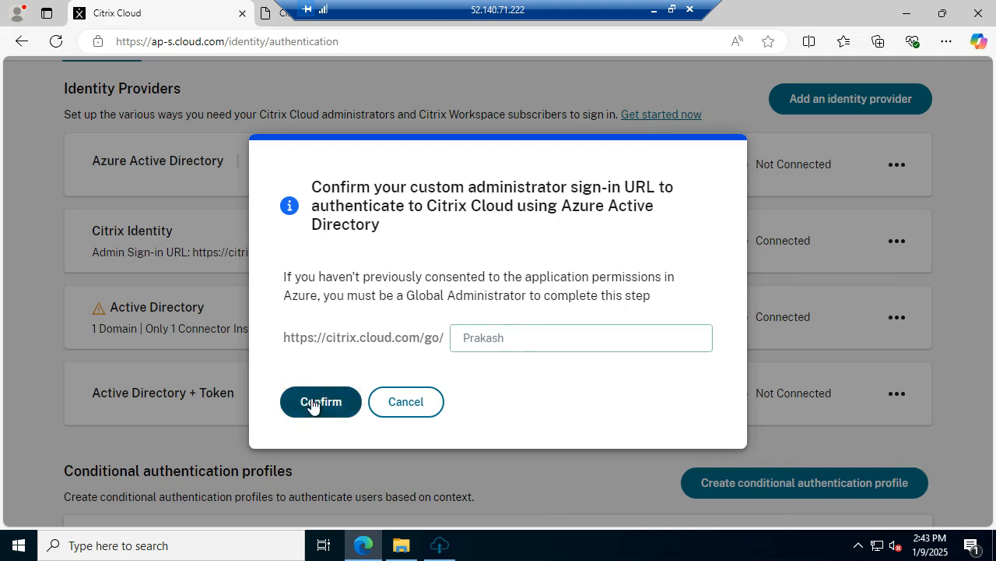
left_click(323, 407)
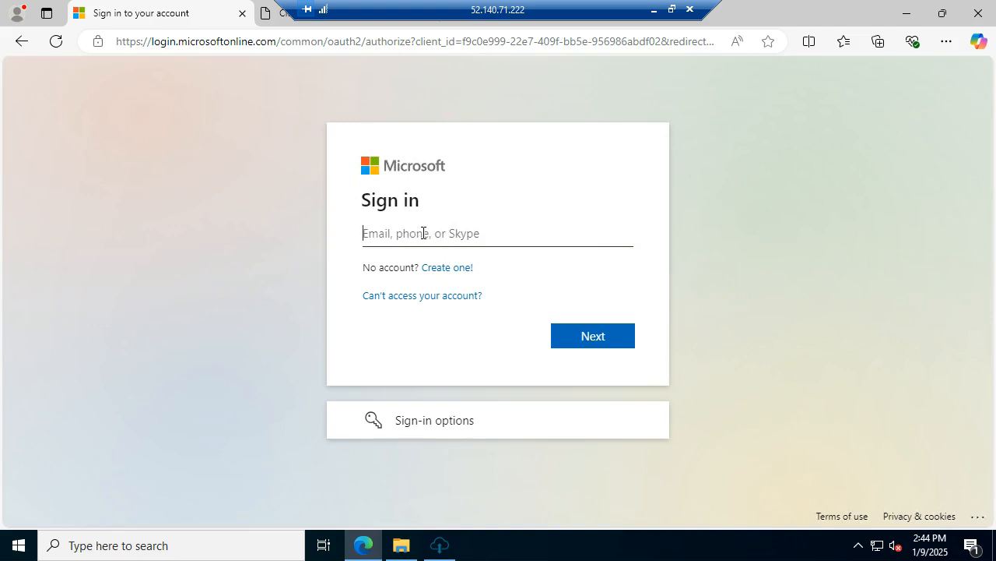
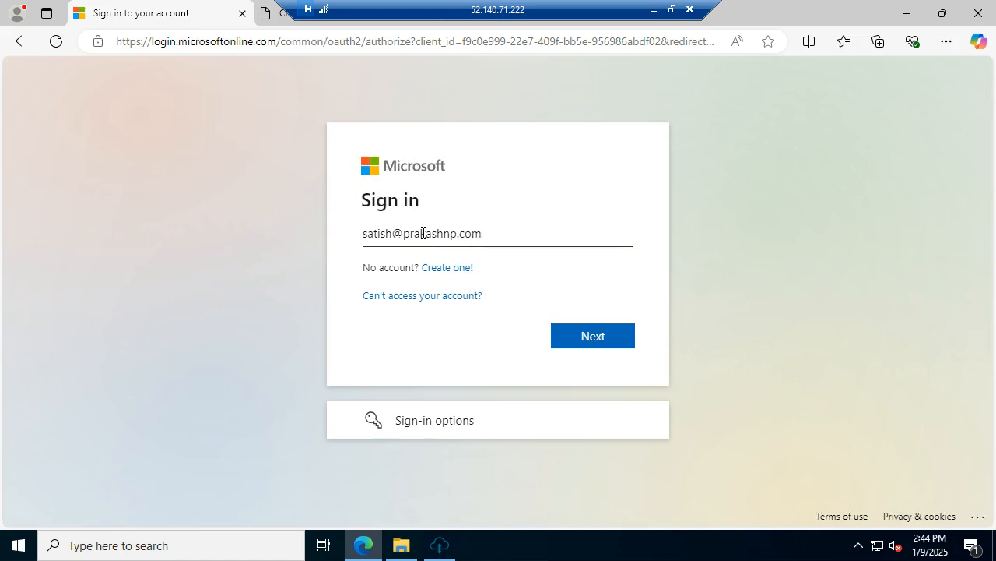
Step: Sign in with the Azure admin e-mail and password, decline saving the password, and stay signed in
key("Return")
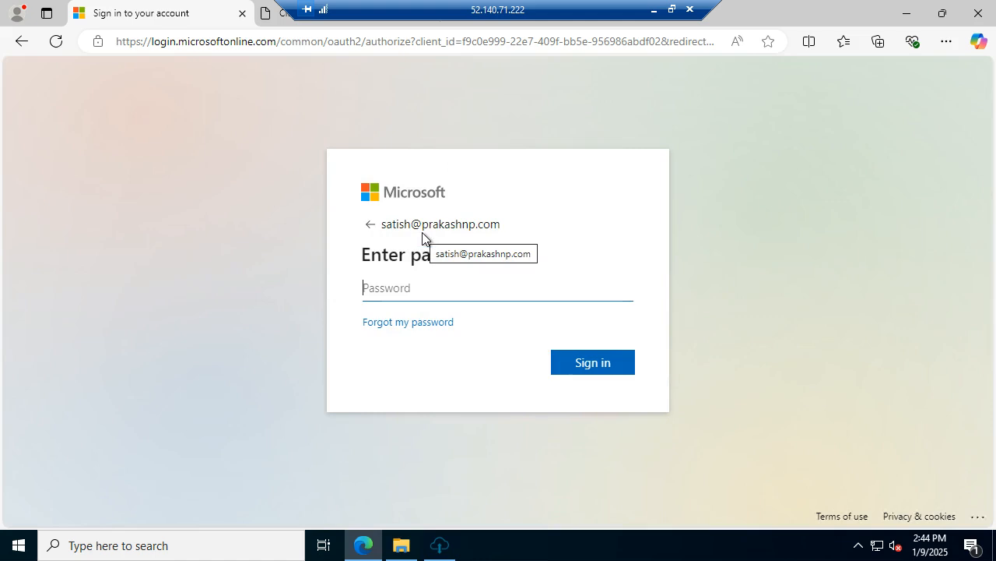
type("********")
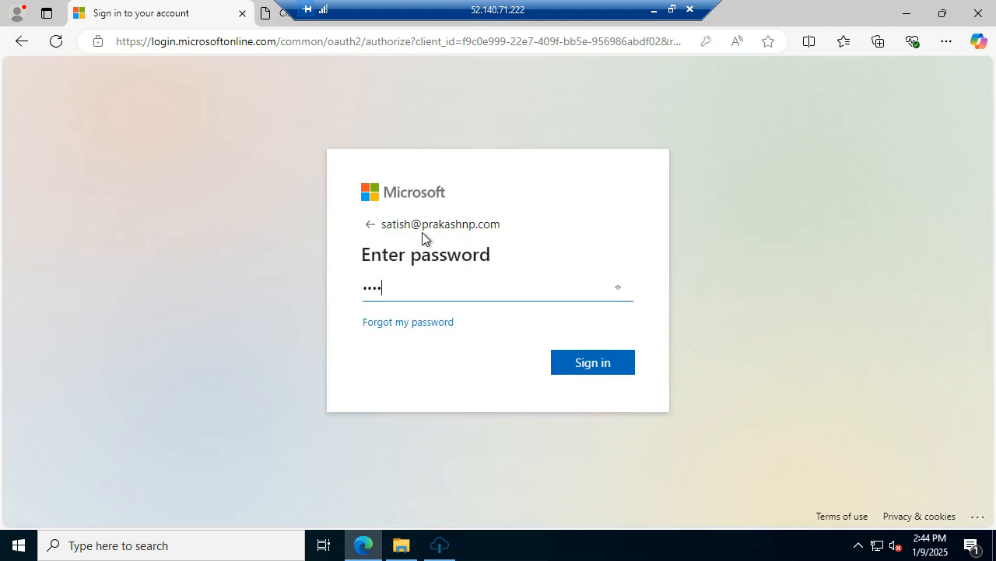
type("***")
key("Return")
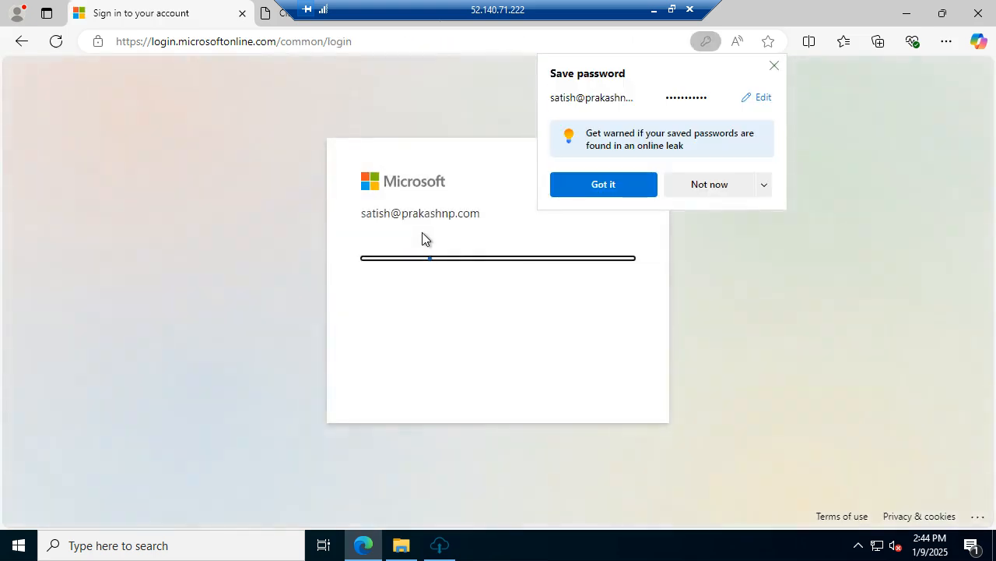
left_click(716, 185)
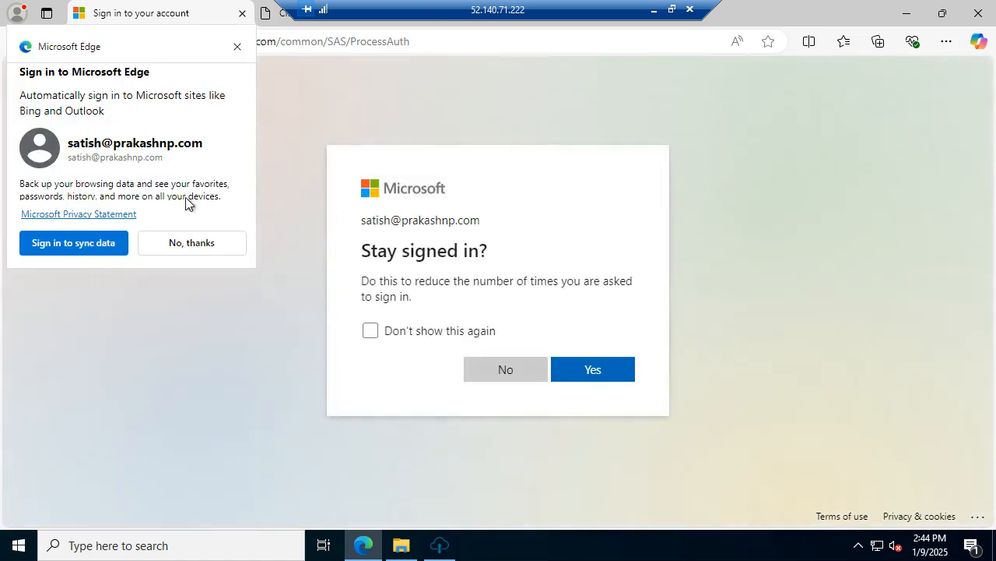
left_click(621, 372)
left_click(610, 366)
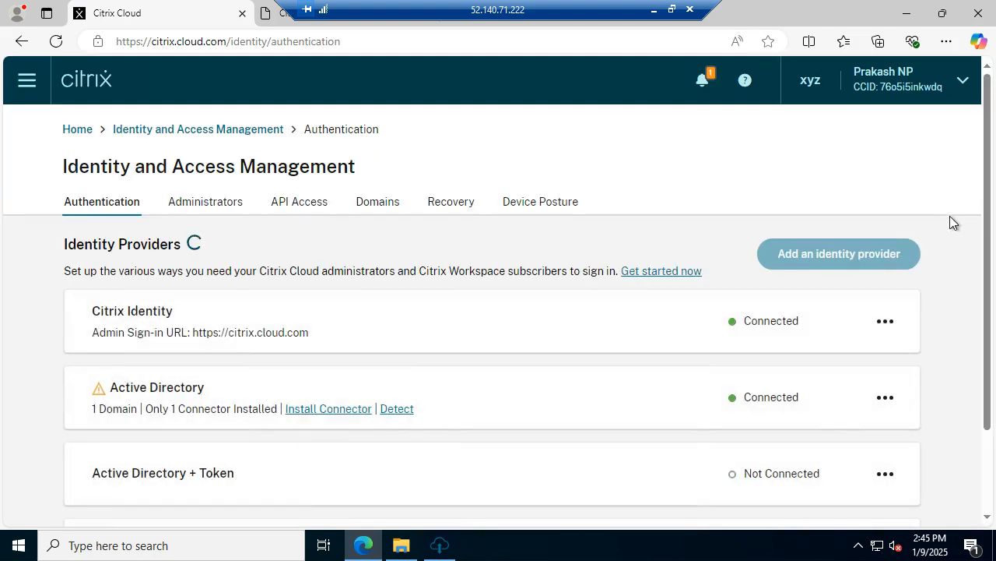
Step: Scroll down to check that Azure Active Directory: Default Directory shows Connected, then scroll back up
scroll(942, 229, "down", 1)
scroll(942, 230, "down", 1)
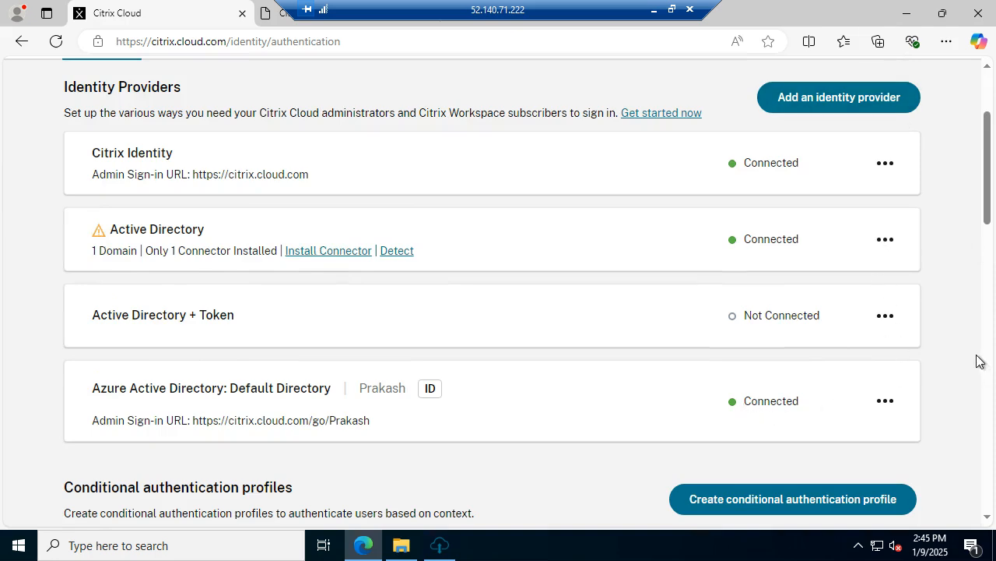
scroll(980, 361, "up", 2)
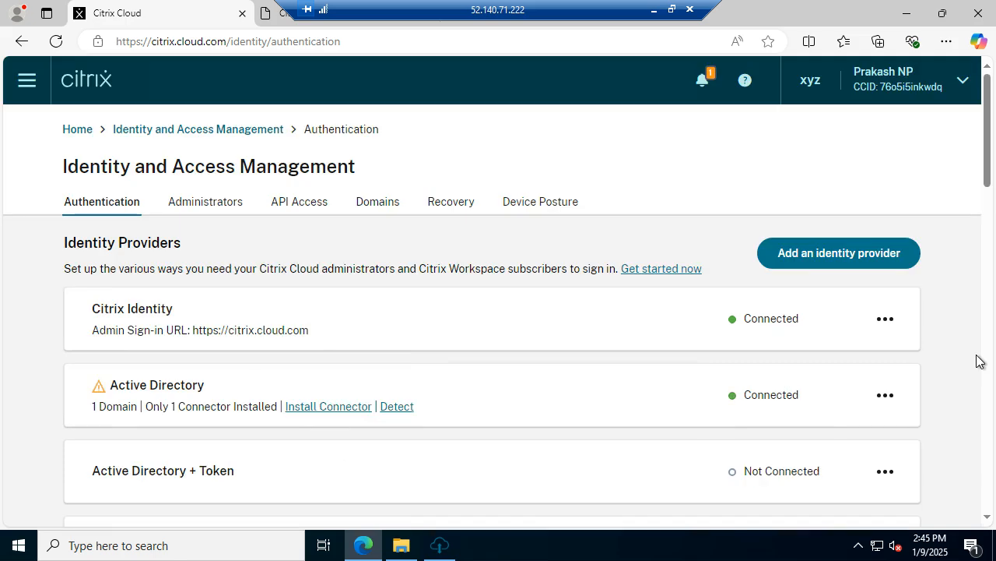
Step: Set Workspace Configuration authentication to Azure Active Directory, acknowledging the subscriber impact and confirming
left_click(23, 84)
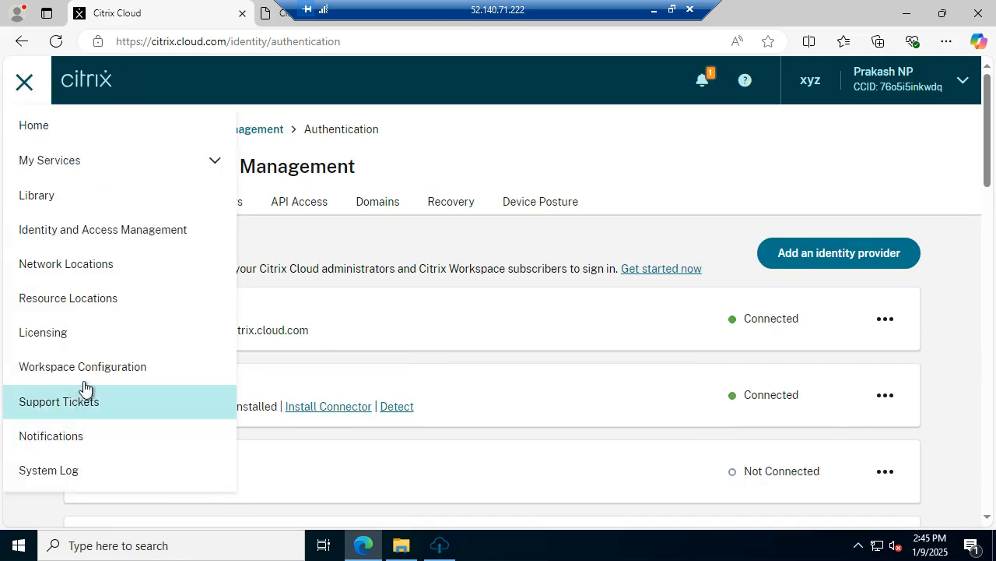
left_click(438, 353)
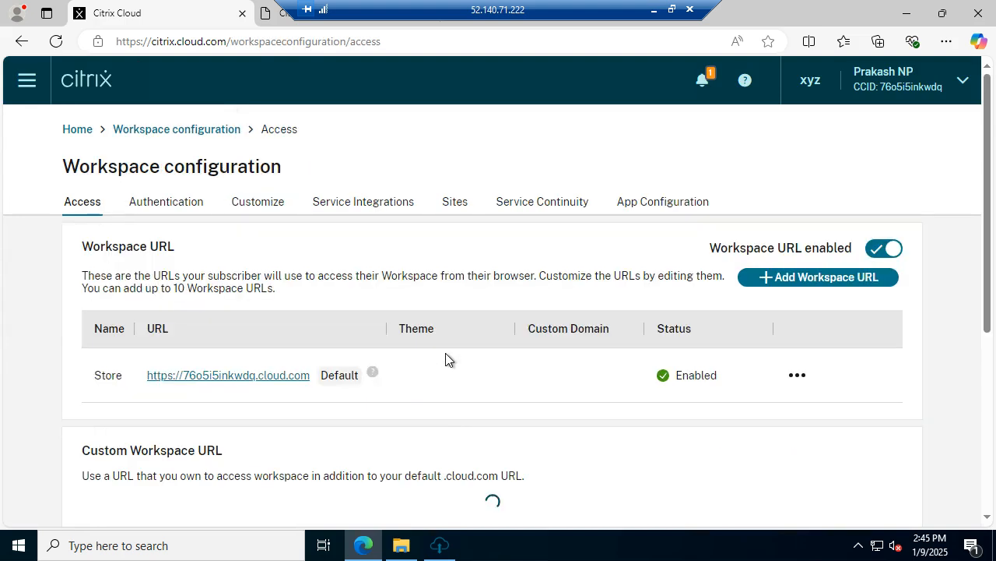
left_click(178, 207)
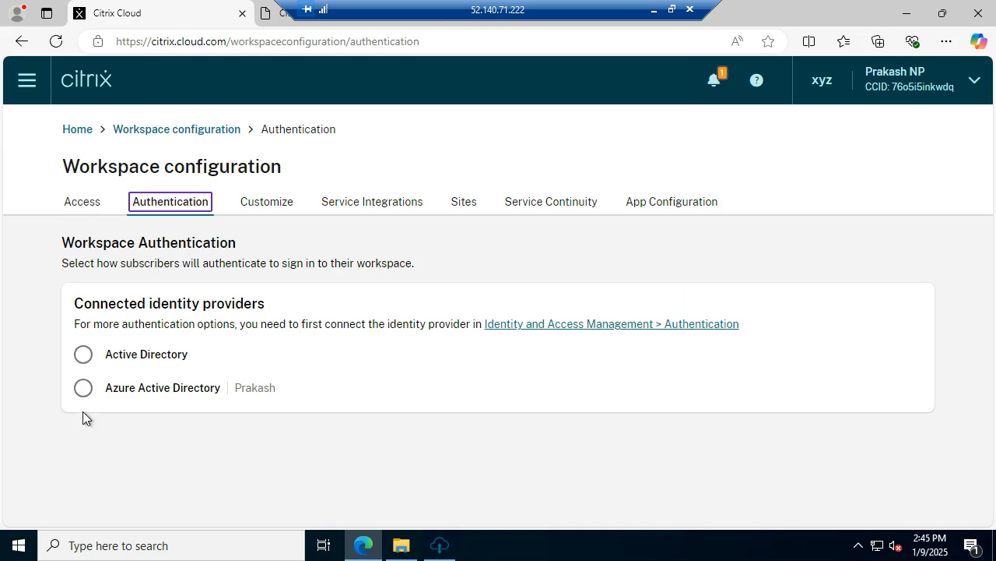
left_click(83, 388)
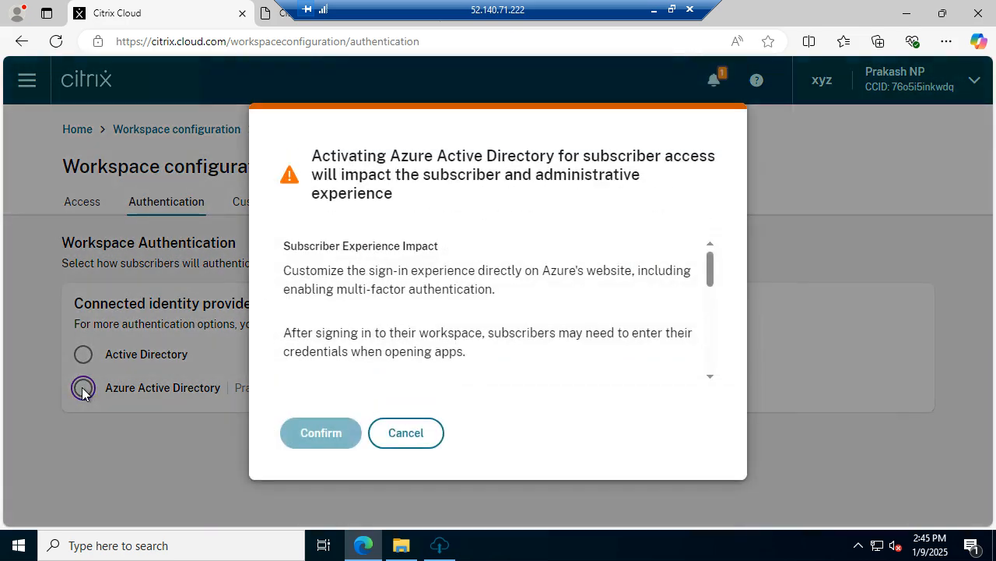
scroll(705, 343, "down", 5)
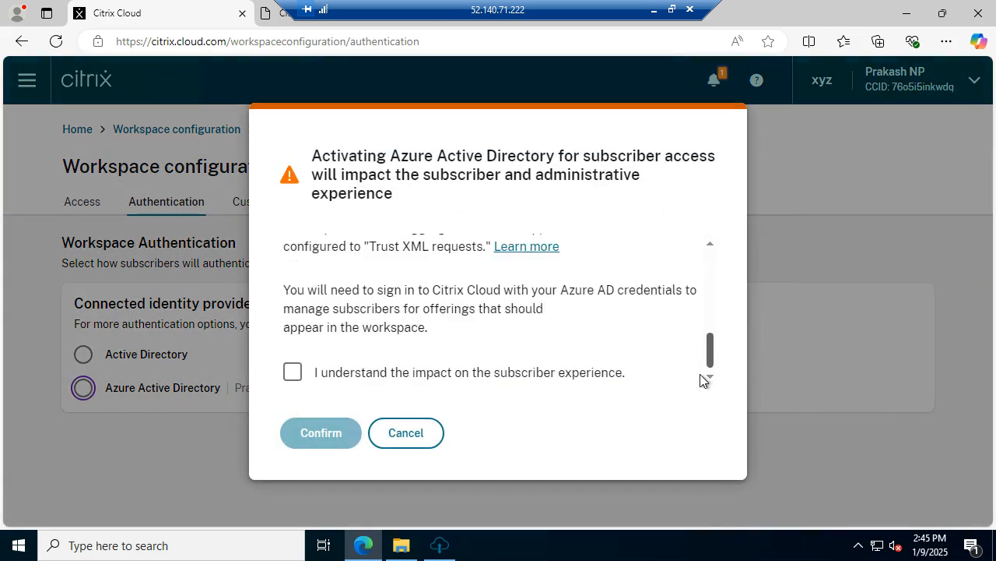
left_click(293, 373)
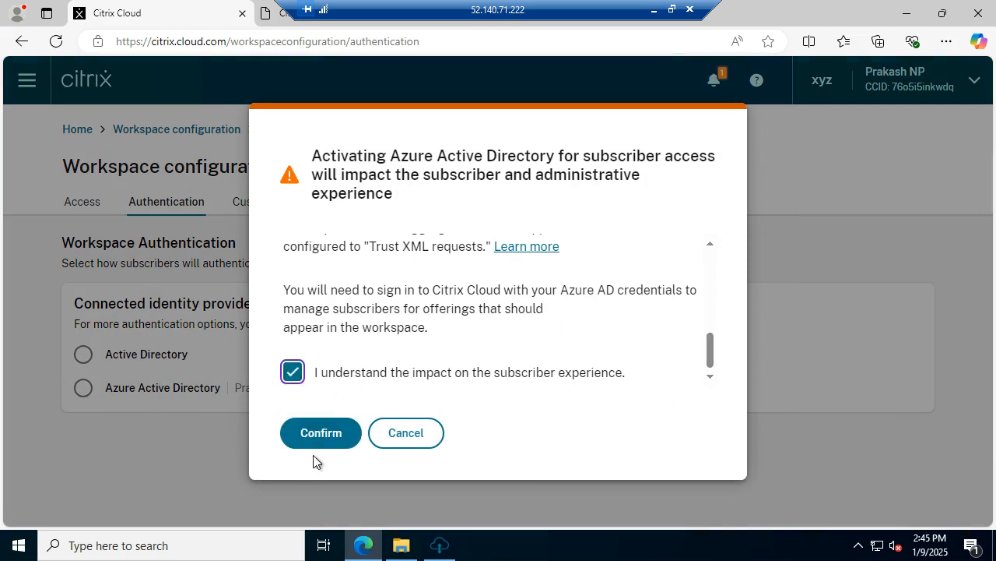
left_click(317, 438)
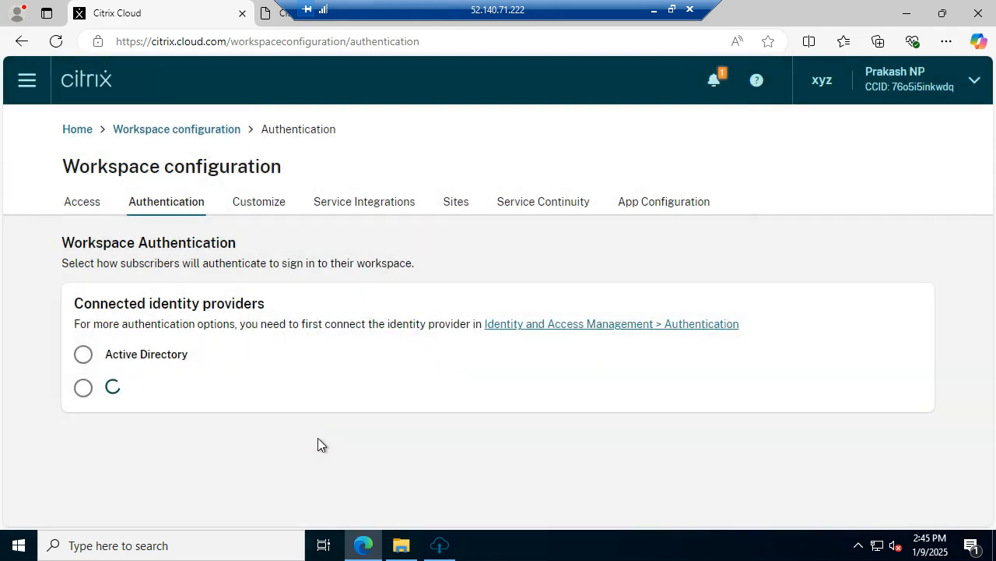